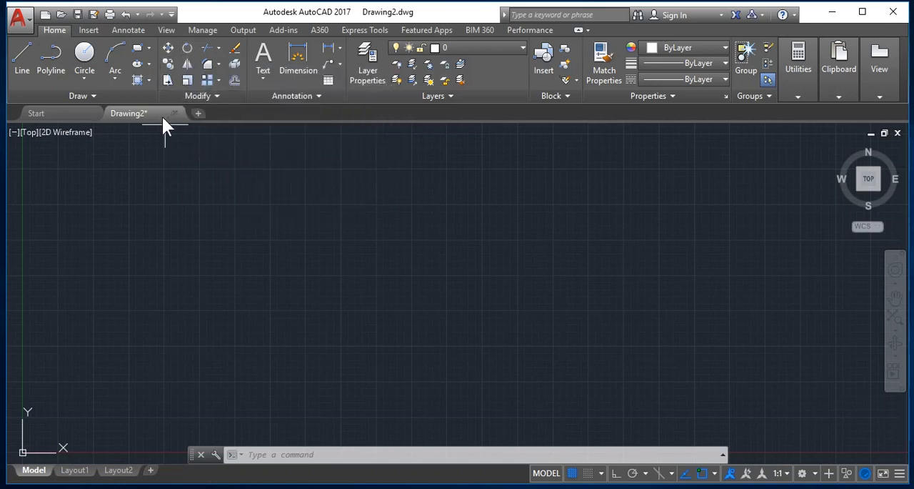
{"action": "mouse_move", "coordinate": [162, 121]}
{"action": "key", "text": "Escape"}
{"action": "key", "text": "Escape"}
{"action": "key", "text": "Escape"}
{"action": "key", "text": "Escape"}
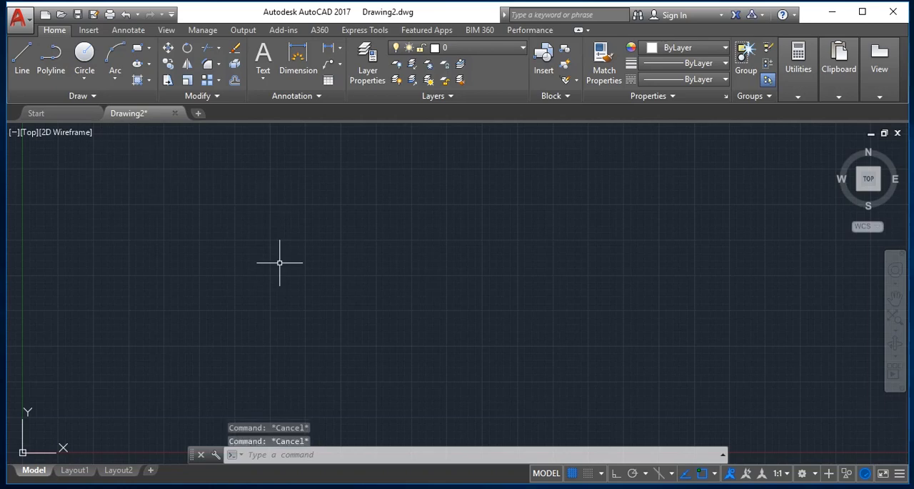
- Draw a 1 by 1 unit square in the upper part of the empty drawing area
{"action": "type", "text": "rec"}
{"action": "key", "text": "Return"}
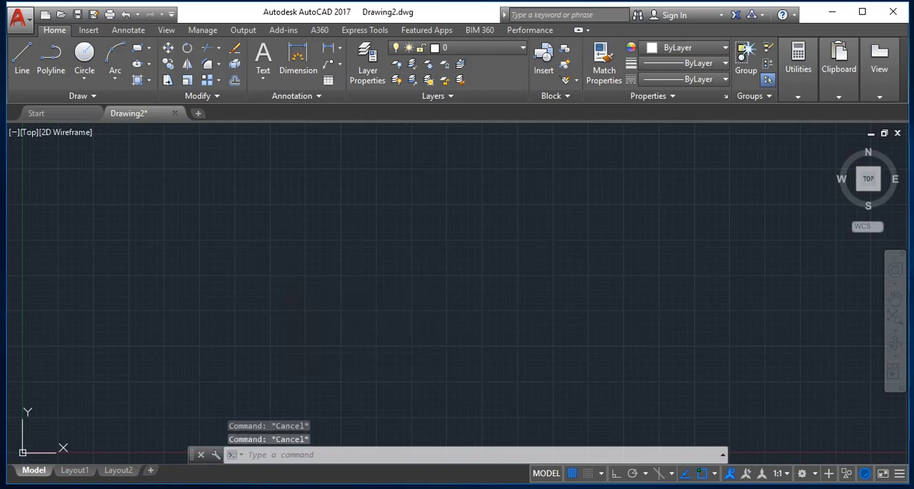
{"action": "left_click", "coordinate": [188, 193]}
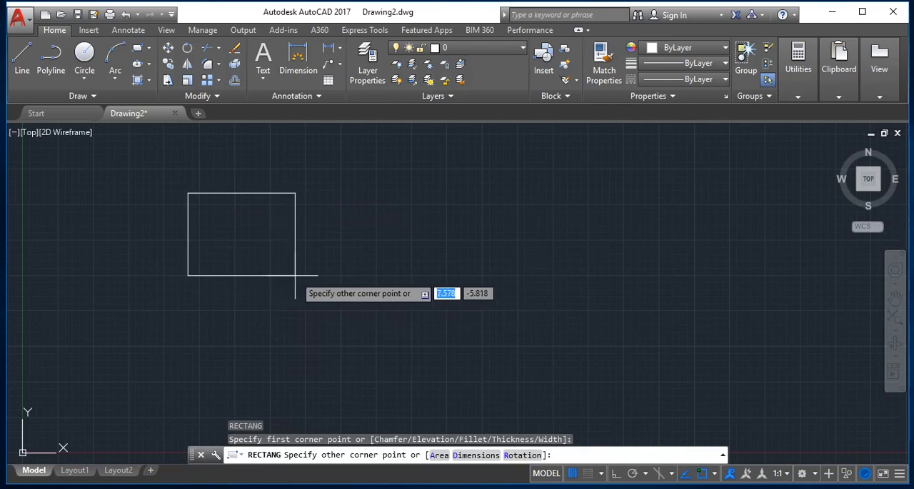
{"action": "type", "text": "1"}
{"action": "key", "text": "Tab"}
{"action": "type", "text": "1"}
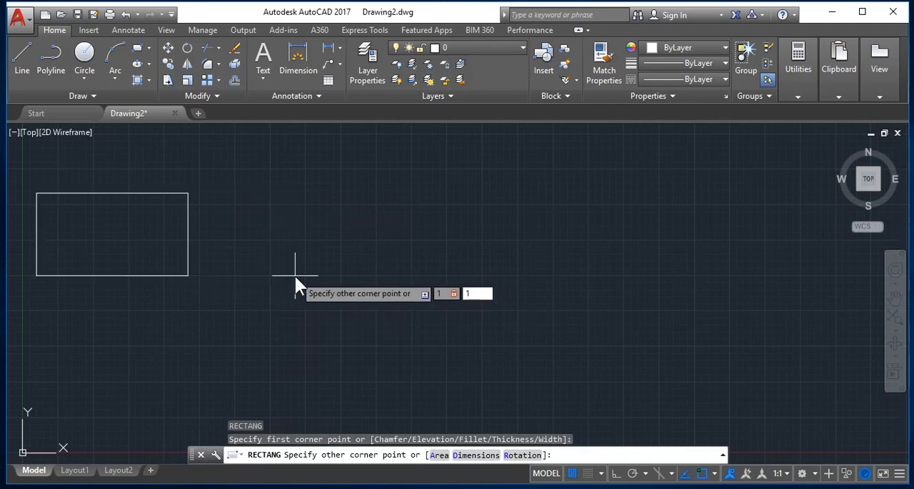
{"action": "key", "text": "Return"}
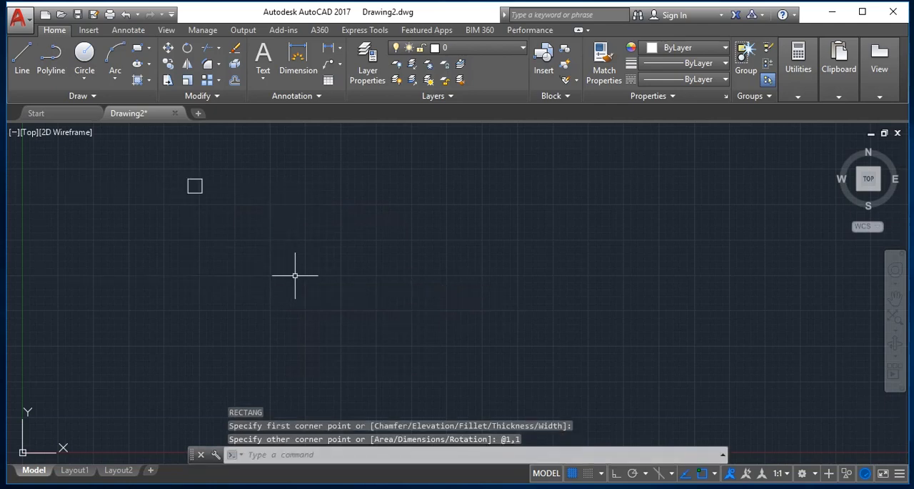
{"action": "scroll", "coordinate": [148, 165], "scroll_direction": "up", "scroll_amount": 5}
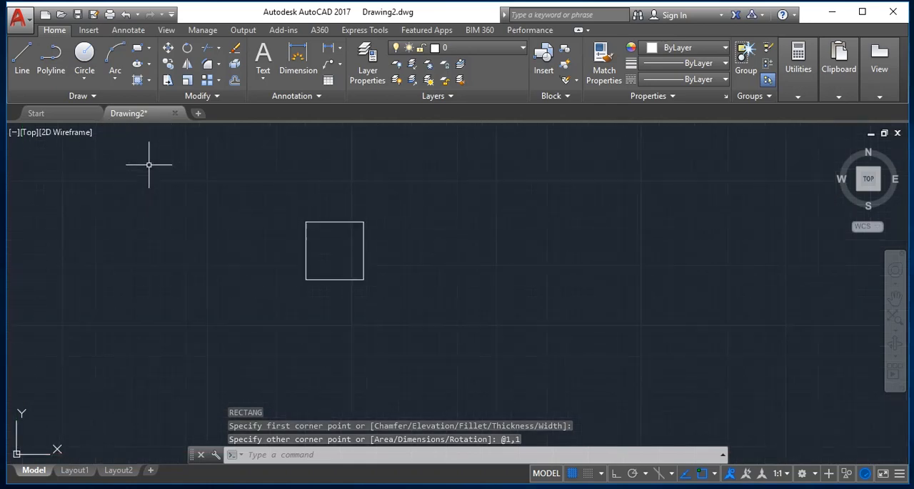
{"action": "key", "text": "Escape"}
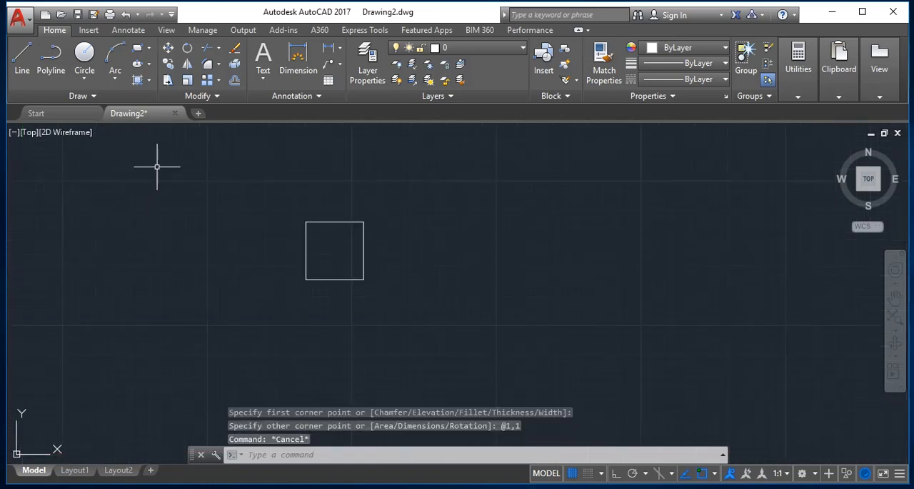
- Copy the square from its lower-left corner to a point 2 units to the right, slightly below horizontal
{"action": "type", "text": "CO"}
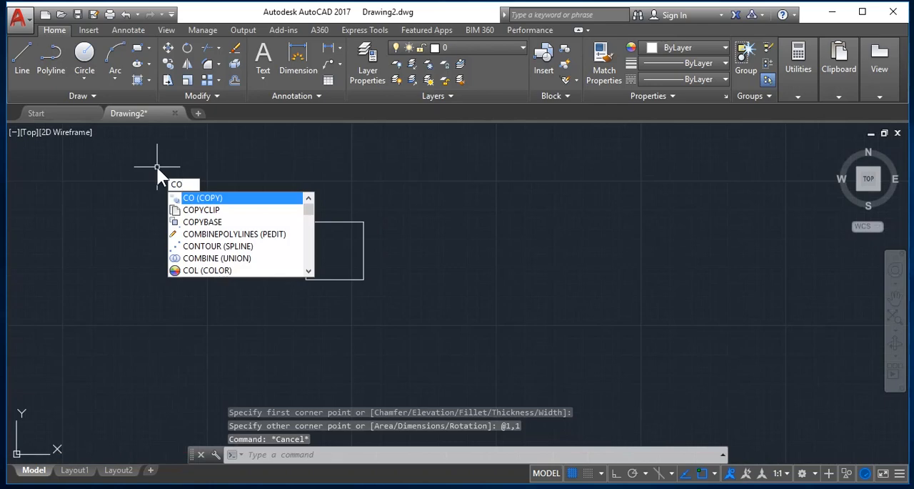
{"action": "key", "text": "Escape"}
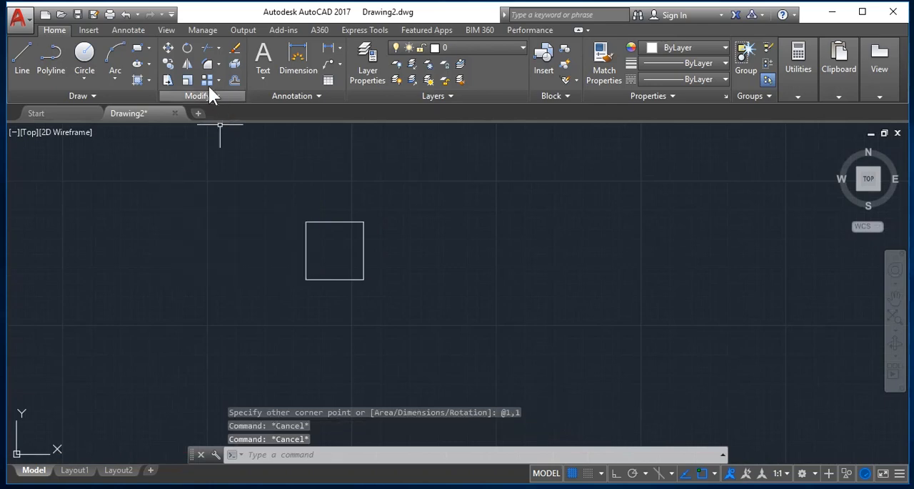
{"action": "left_click", "coordinate": [164, 61]}
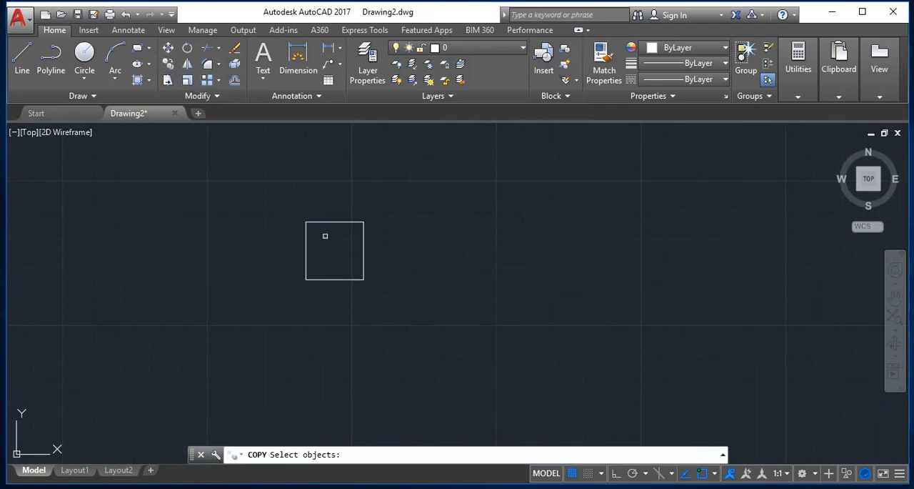
{"action": "left_click", "coordinate": [359, 278]}
{"action": "left_click", "coordinate": [335, 262]}
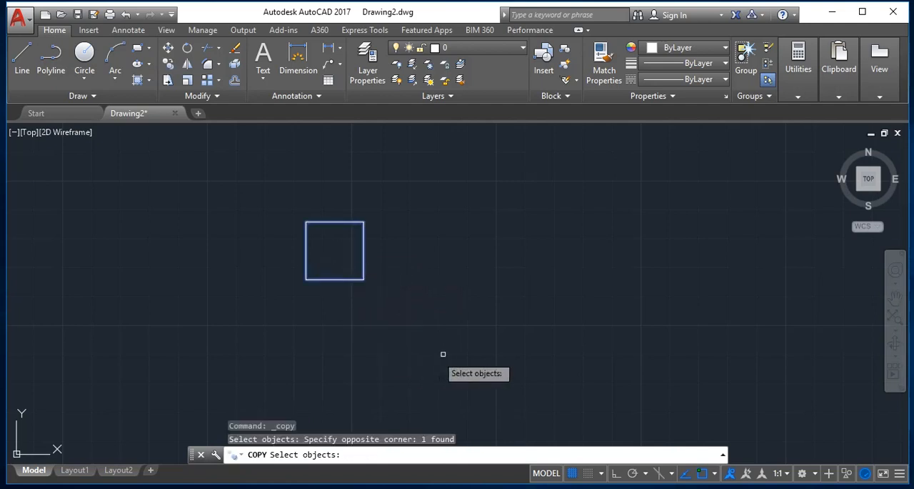
{"action": "key", "text": "Return"}
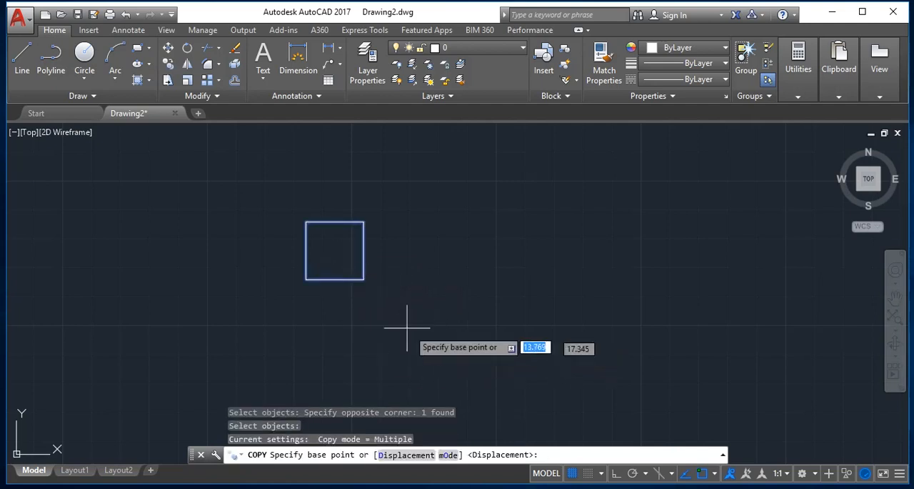
{"action": "left_click", "coordinate": [306, 280]}
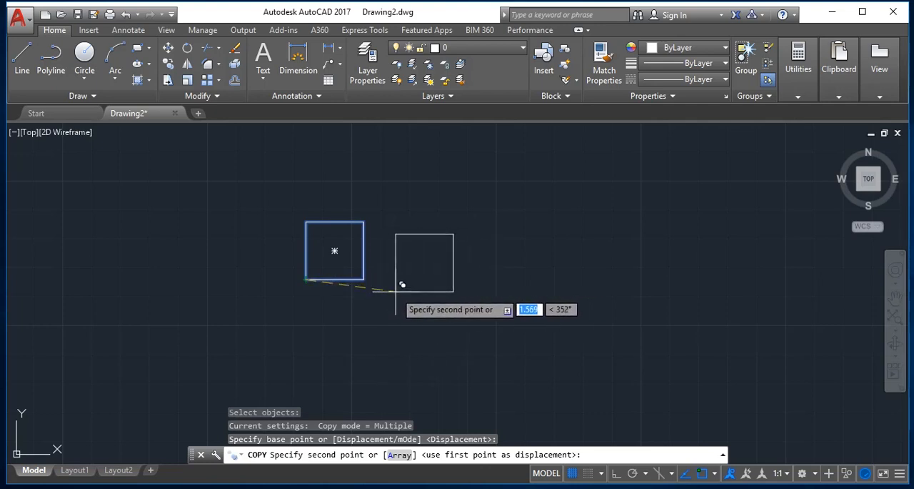
{"action": "type", "text": "2"}
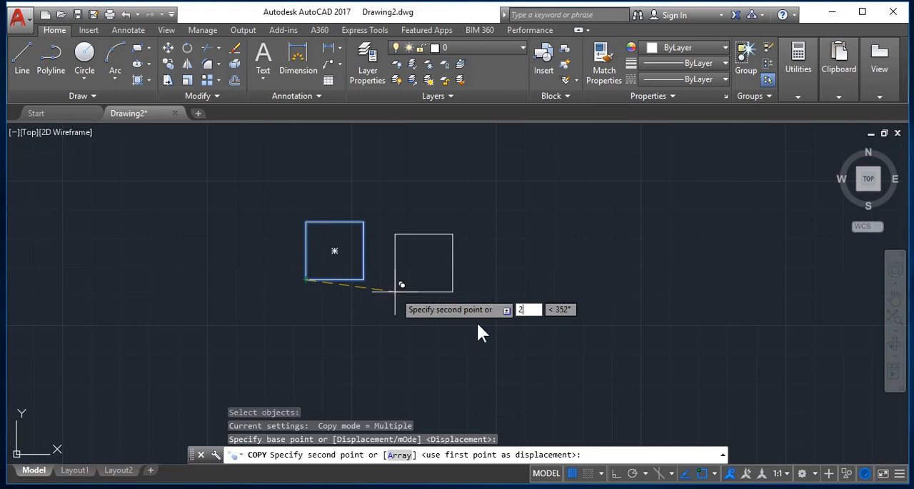
{"action": "key", "text": "Return"}
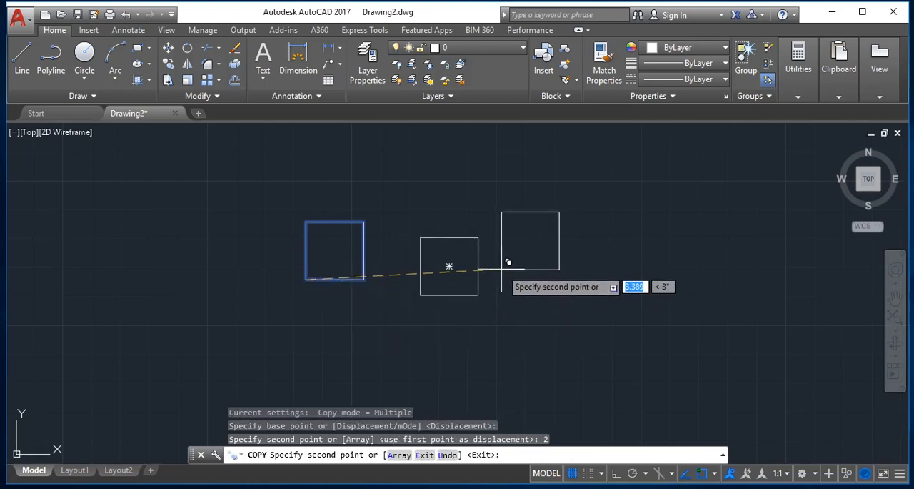
- Turn on Ortho and place further copies of the square 4, 5, 6, 7, 8 and 9 units to the right
{"action": "key", "text": "F8"}
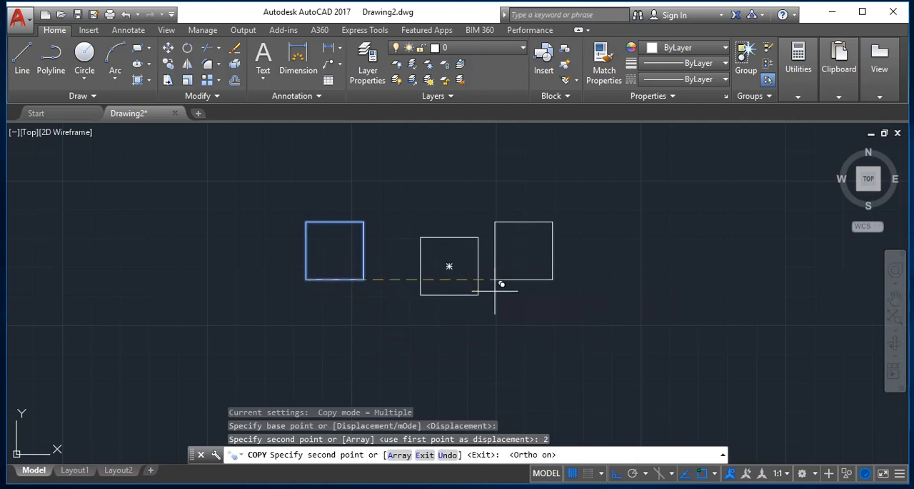
{"action": "type", "text": "4"}
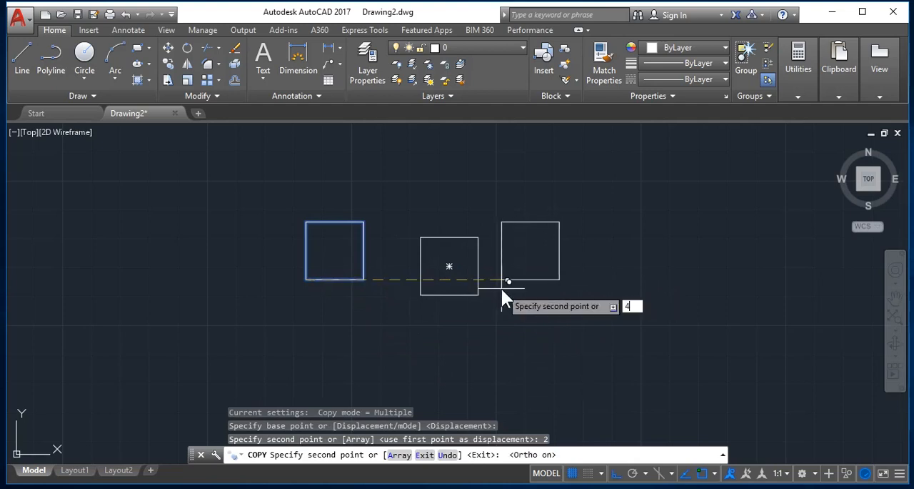
{"action": "key", "text": "Return"}
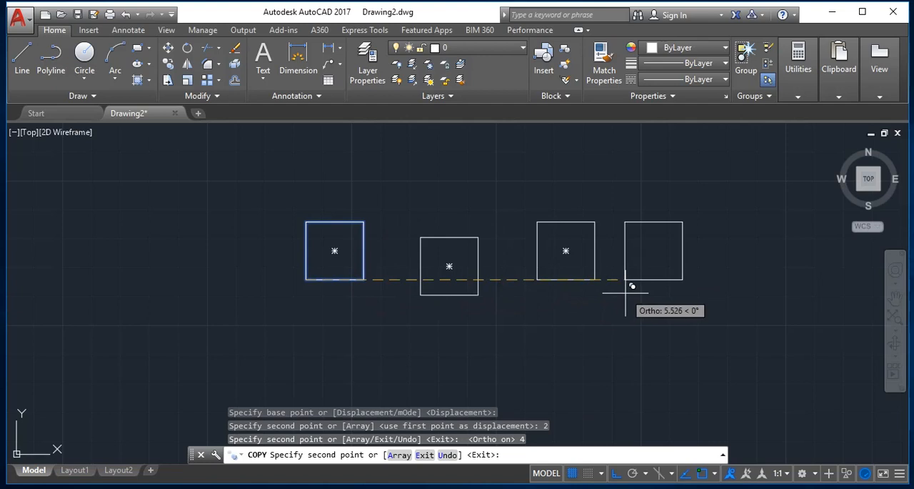
{"action": "type", "text": "5"}
{"action": "key", "text": "Return"}
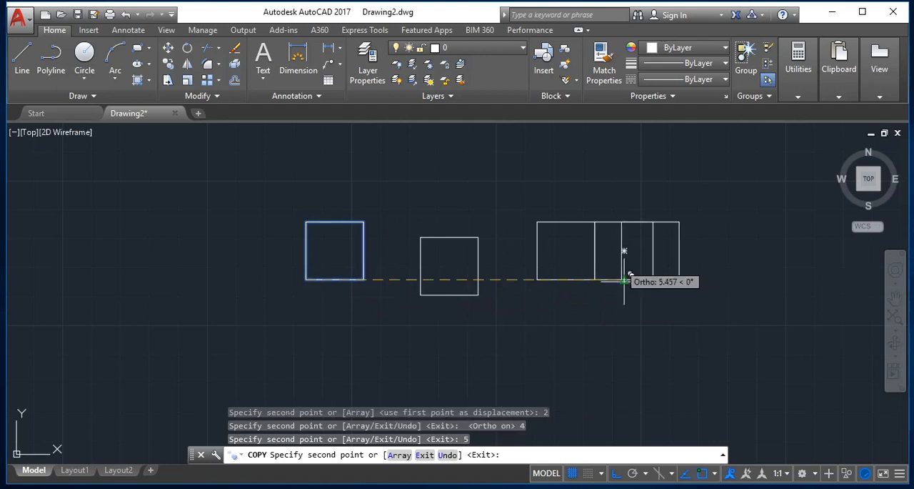
{"action": "type", "text": "6"}
{"action": "key", "text": "Return"}
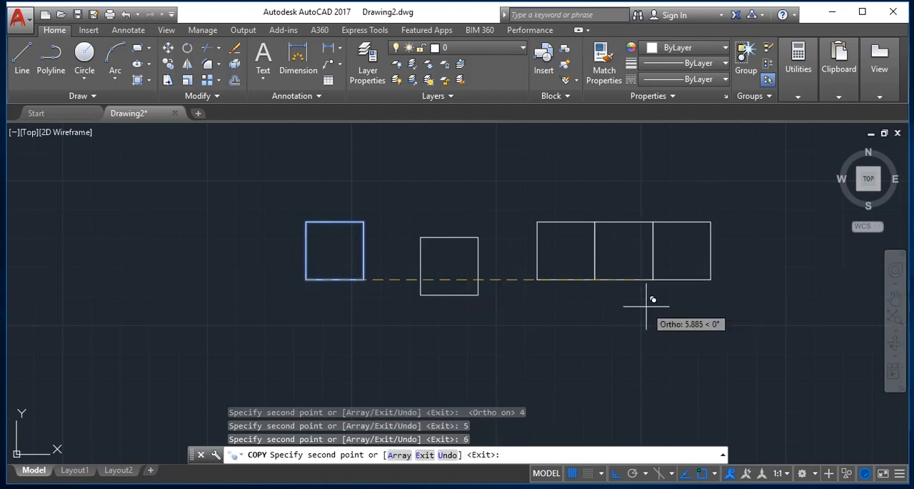
{"action": "type", "text": "7"}
{"action": "key", "text": "Return"}
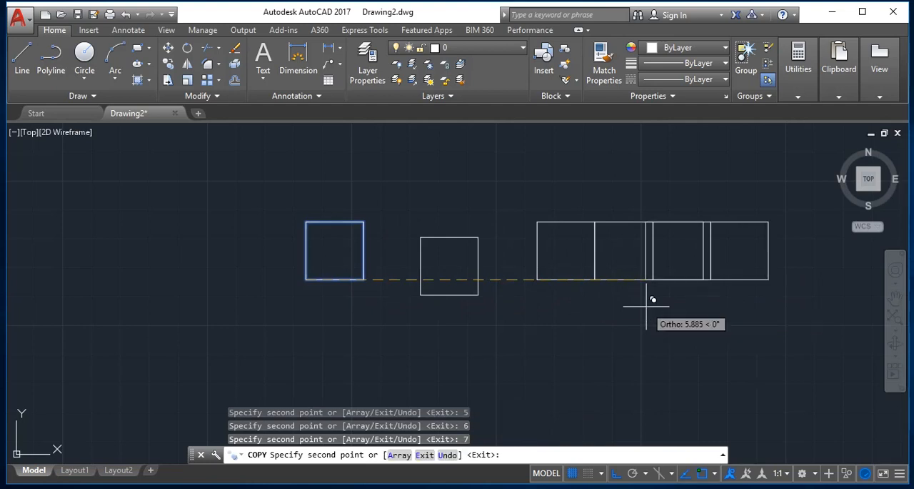
{"action": "type", "text": "8"}
{"action": "key", "text": "Return"}
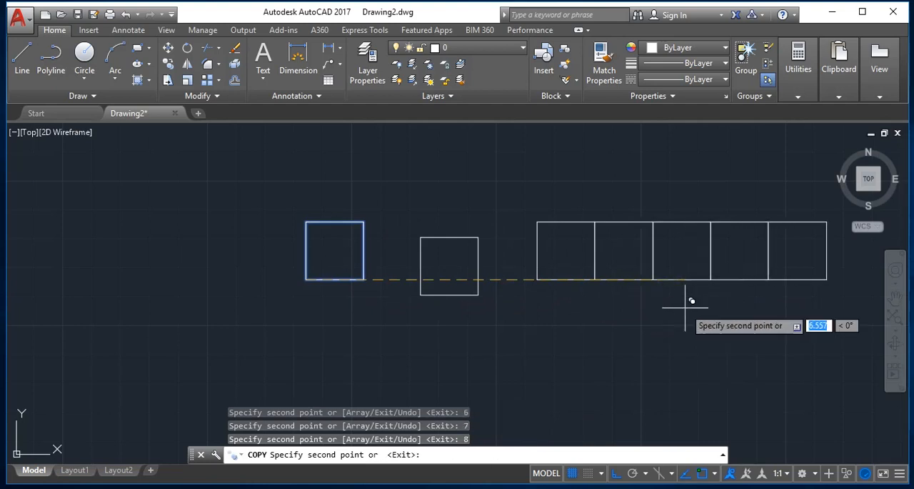
{"action": "type", "text": "9"}
{"action": "key", "text": "Return"}
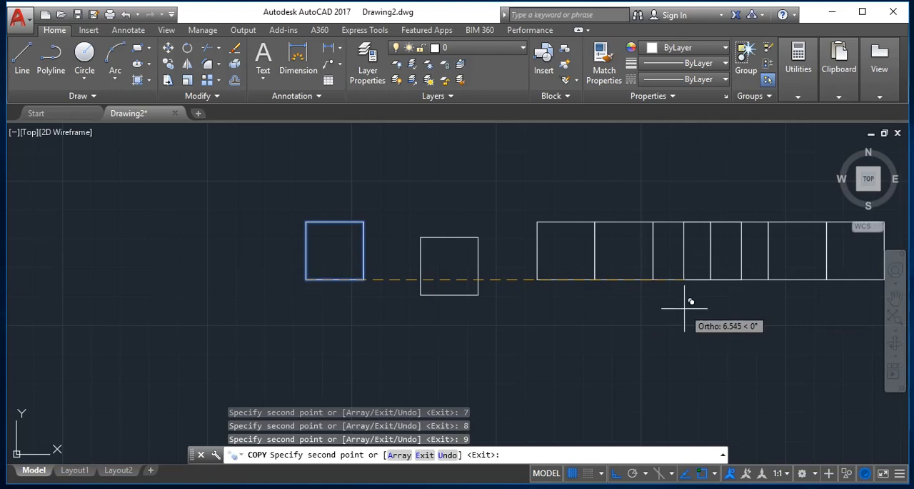
{"action": "key", "text": "Escape"}
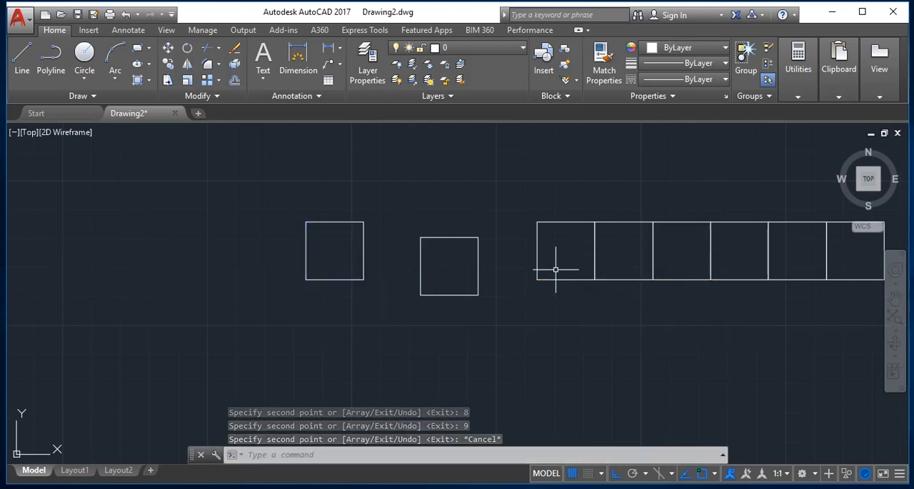
- Select all the squares in the drawing and erase them
{"action": "key", "text": "ctrl+a"}
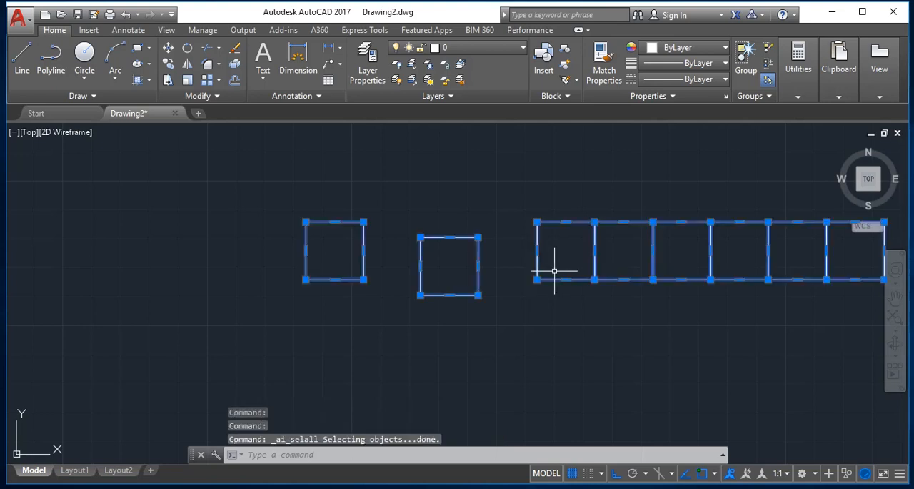
{"action": "key", "text": "Delete"}
{"action": "key", "text": "Escape"}
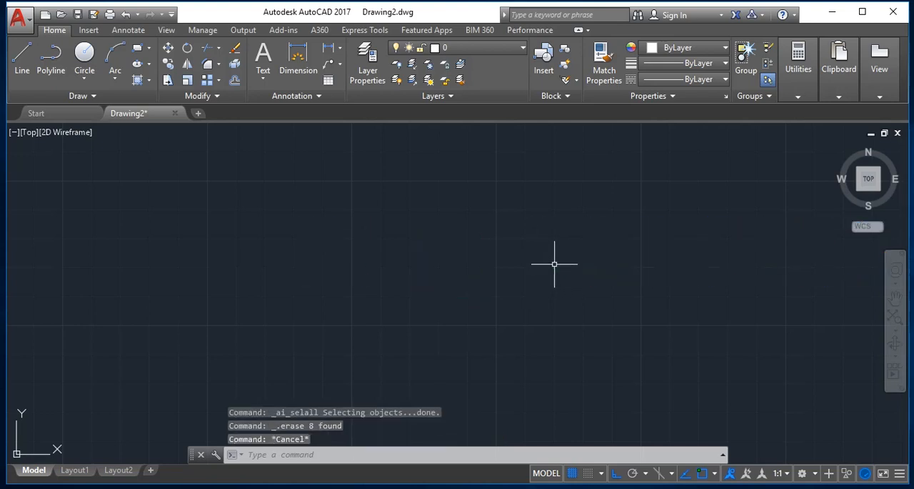
{"action": "key", "text": "Escape"}
- Draw a 2 by 2 unit square in the left part of the empty drawing area
{"action": "type", "text": "rec"}
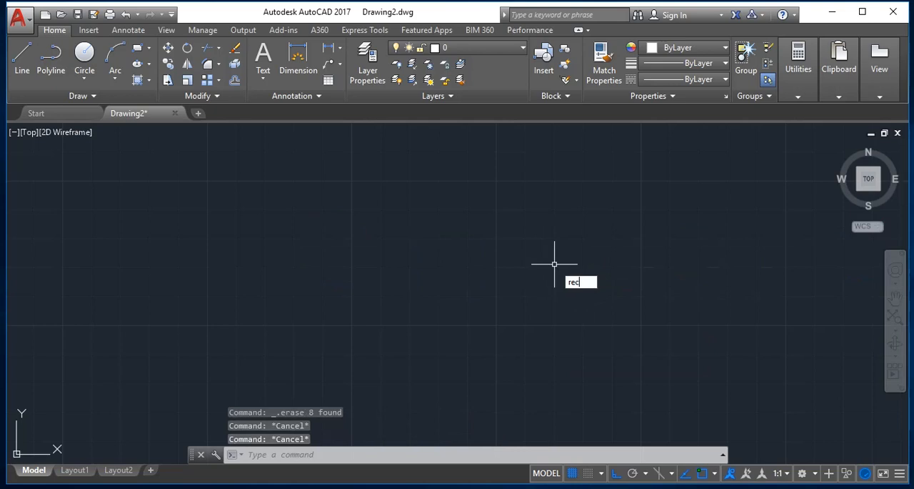
{"action": "key", "text": "Return"}
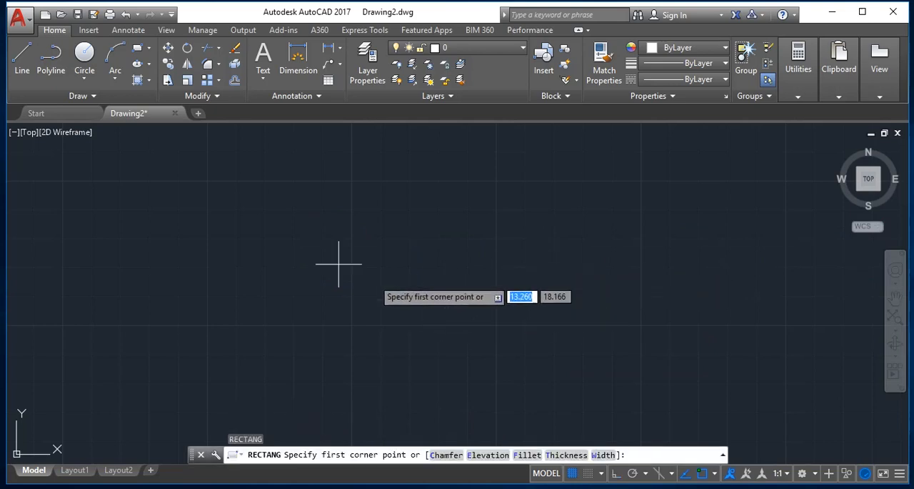
{"action": "left_click", "coordinate": [244, 211]}
{"action": "type", "text": "2,2"}
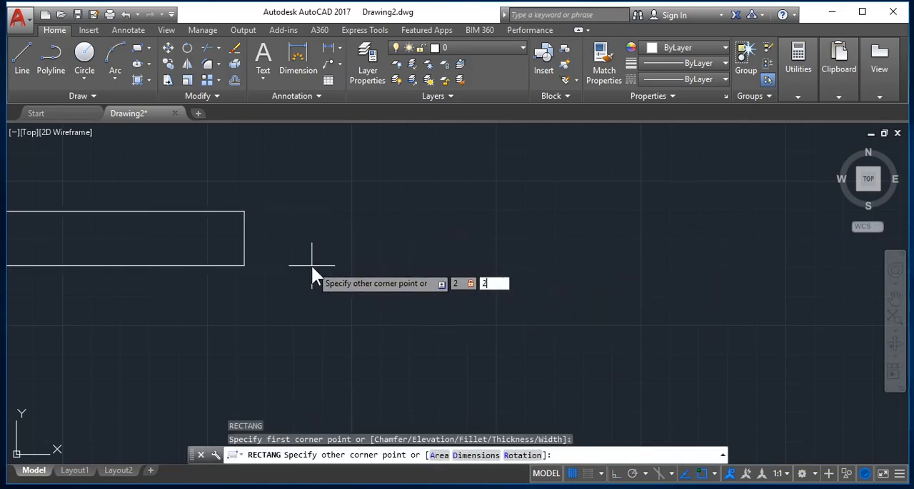
{"action": "key", "text": "Return"}
{"action": "scroll", "coordinate": [315, 265], "scroll_direction": "down", "scroll_amount": 4}
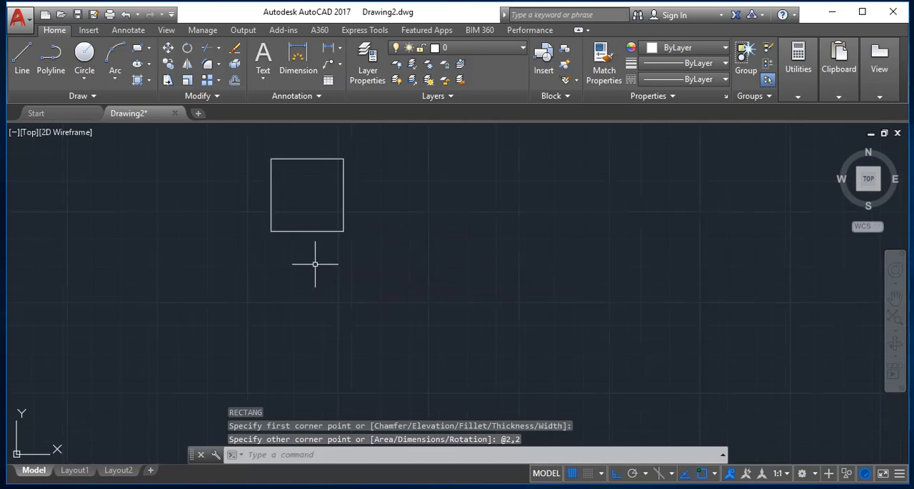
{"action": "scroll", "coordinate": [332, 175], "scroll_direction": "up", "scroll_amount": 4}
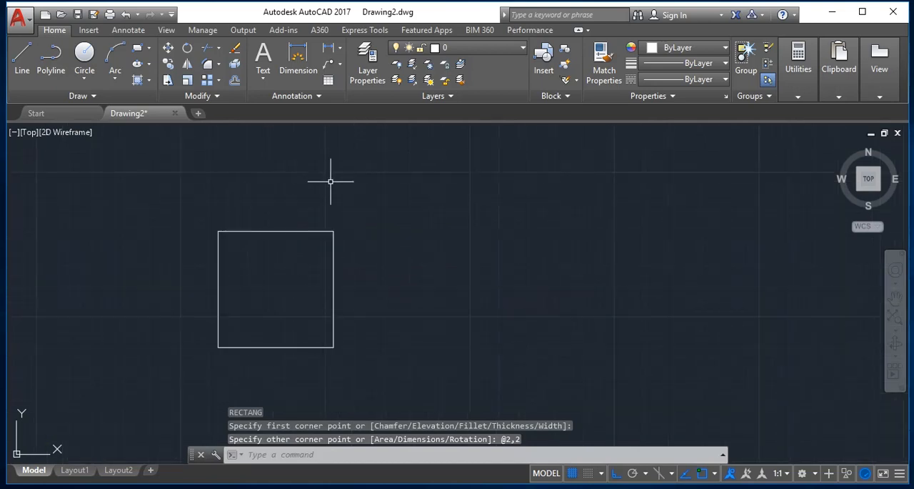
{"action": "key", "text": "Escape"}
{"action": "type", "text": "m"}
{"action": "key", "text": "Return"}
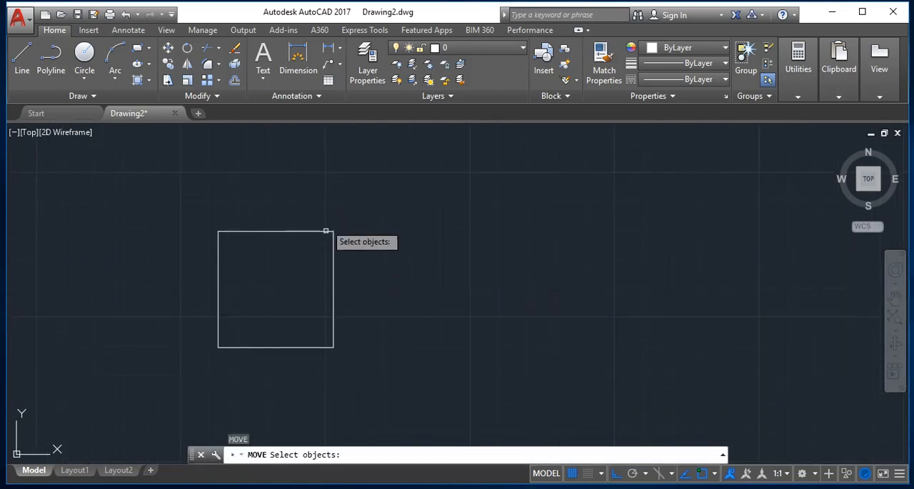
{"action": "left_click", "coordinate": [326, 230]}
{"action": "key", "text": "Return"}
{"action": "left_click", "coordinate": [302, 270]}
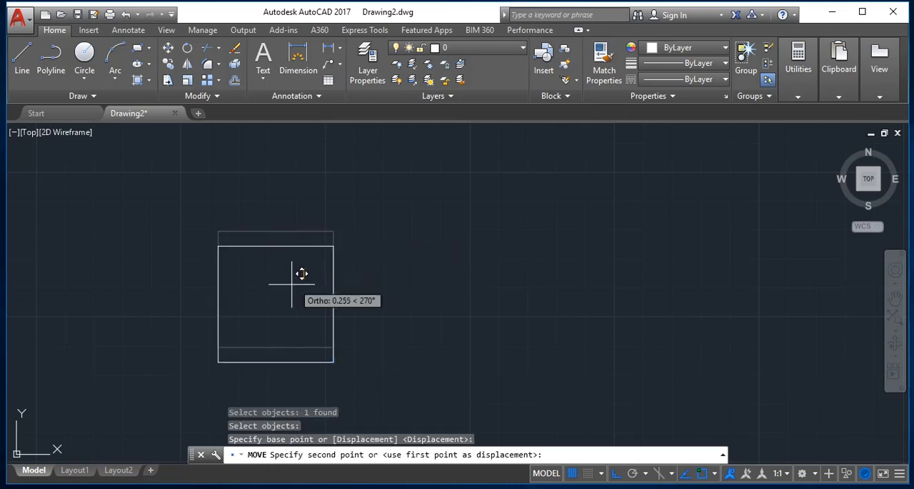
{"action": "key", "text": "Escape"}
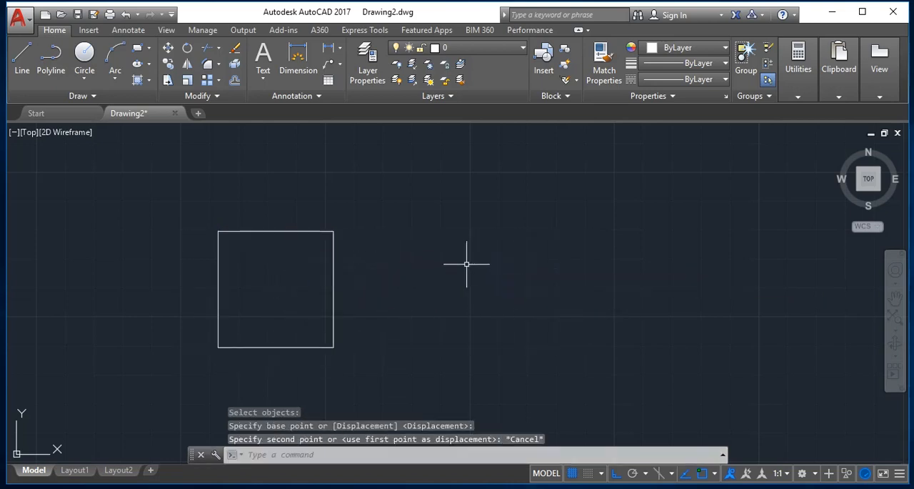
- Copy the square with the Displacement option, using a displacement of about 19.75 units straight up
{"action": "type", "text": "CO"}
{"action": "key", "text": "Return"}
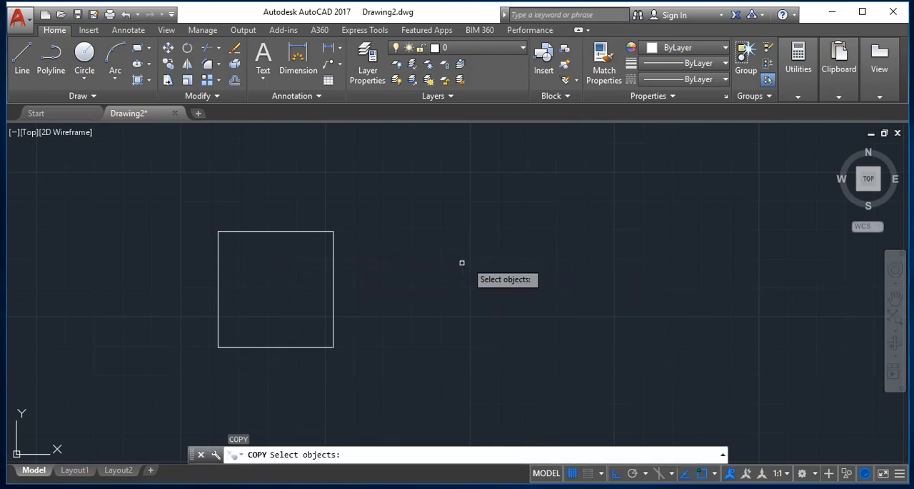
{"action": "left_click", "coordinate": [382, 261]}
{"action": "left_click_drag", "start_coordinate": [382, 261], "coordinate": [190, 335]}
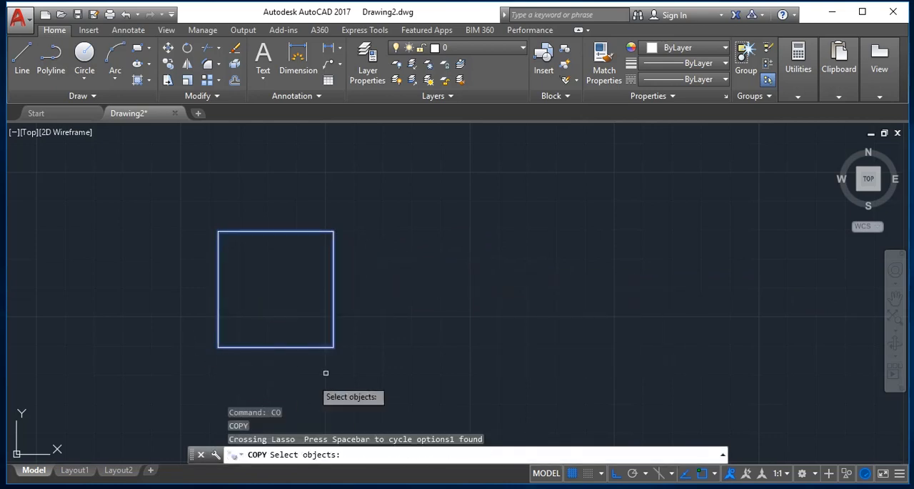
{"action": "key", "text": "Return"}
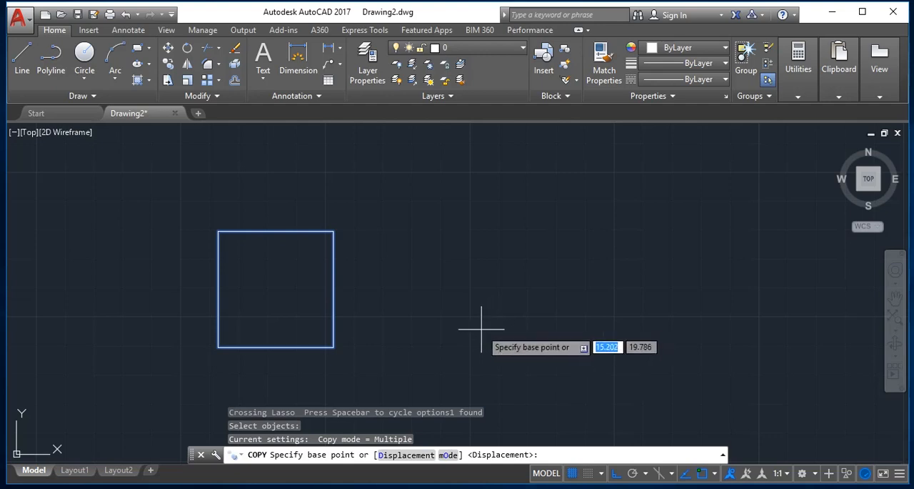
{"action": "type", "text": "d"}
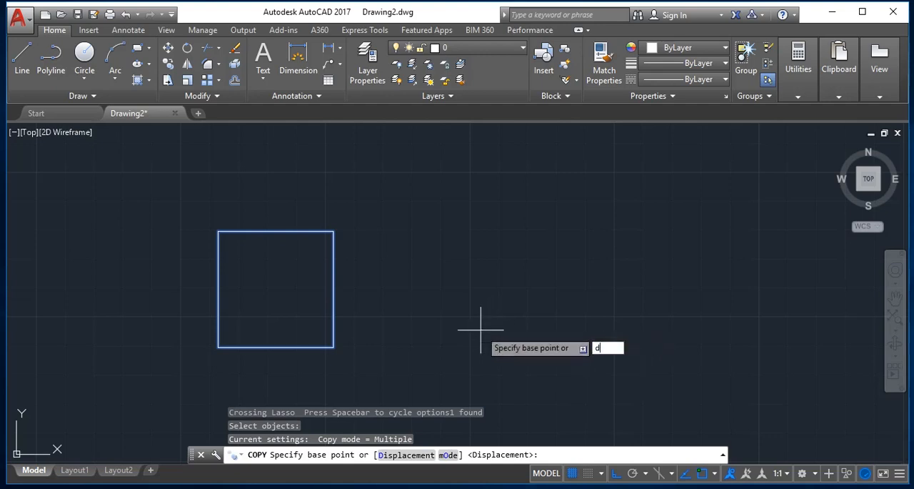
{"action": "key", "text": "Return"}
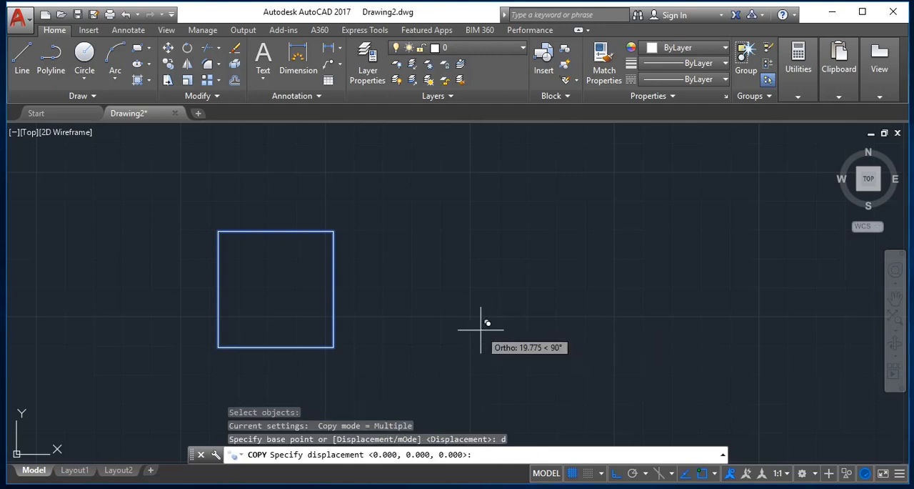
{"action": "key", "text": "Return"}
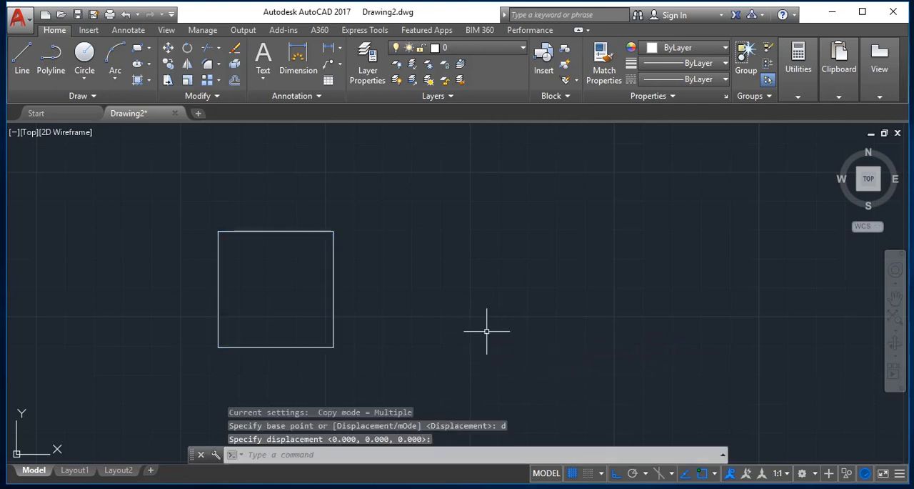
{"action": "scroll", "coordinate": [524, 340], "scroll_direction": "down", "scroll_amount": 15}
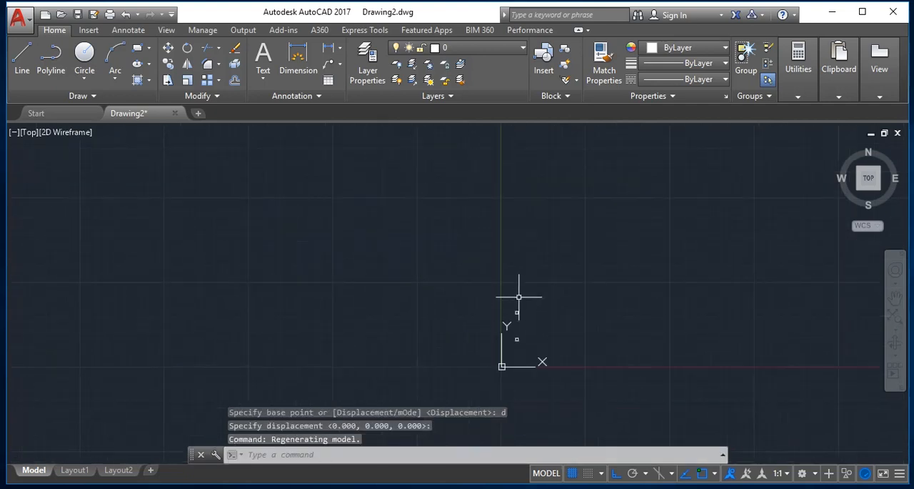
{"action": "scroll", "coordinate": [527, 297], "scroll_direction": "up", "scroll_amount": 6}
{"action": "scroll", "coordinate": [521, 308], "scroll_direction": "down", "scroll_amount": 8}
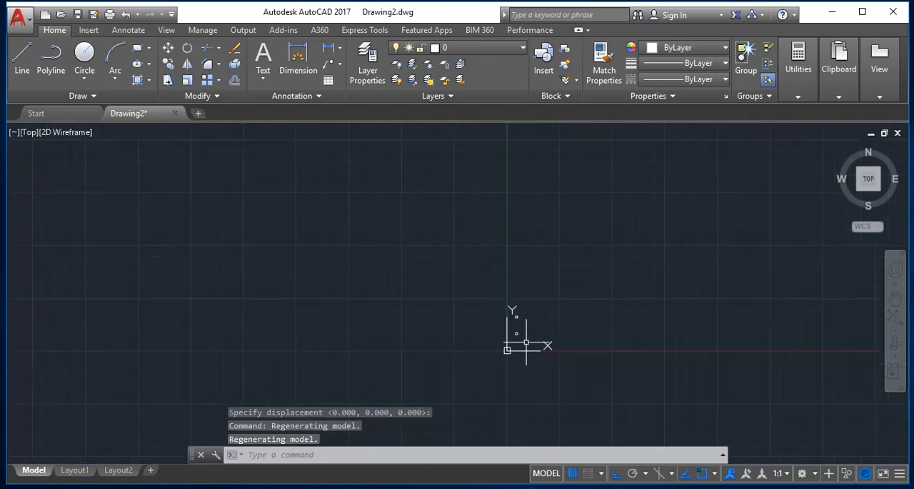
{"action": "scroll", "coordinate": [524, 336], "scroll_direction": "up", "scroll_amount": 8}
{"action": "key", "text": "Escape"}
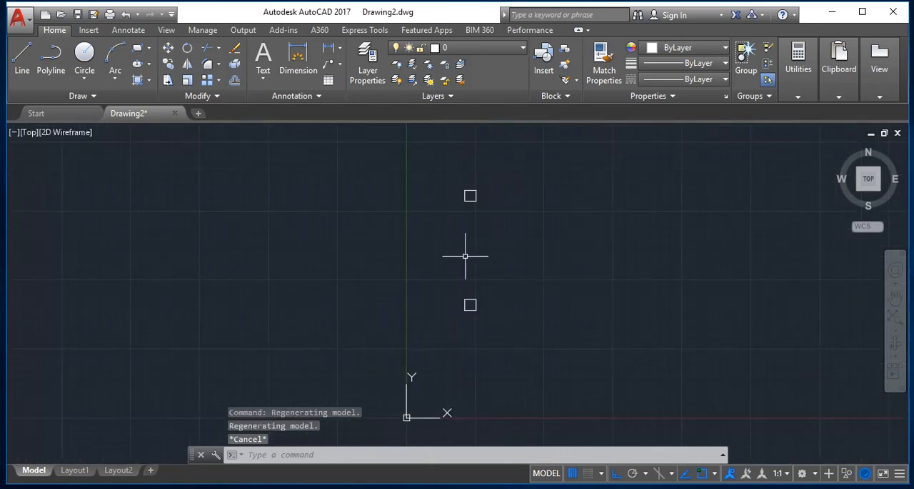
{"action": "type", "text": "co"}
{"action": "key", "text": "Return"}
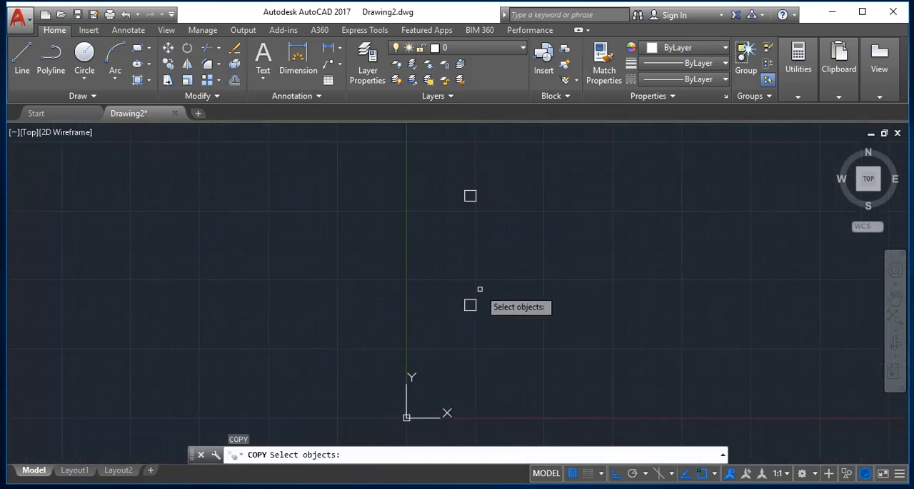
{"action": "left_click", "coordinate": [470, 301]}
{"action": "key", "text": "Return"}
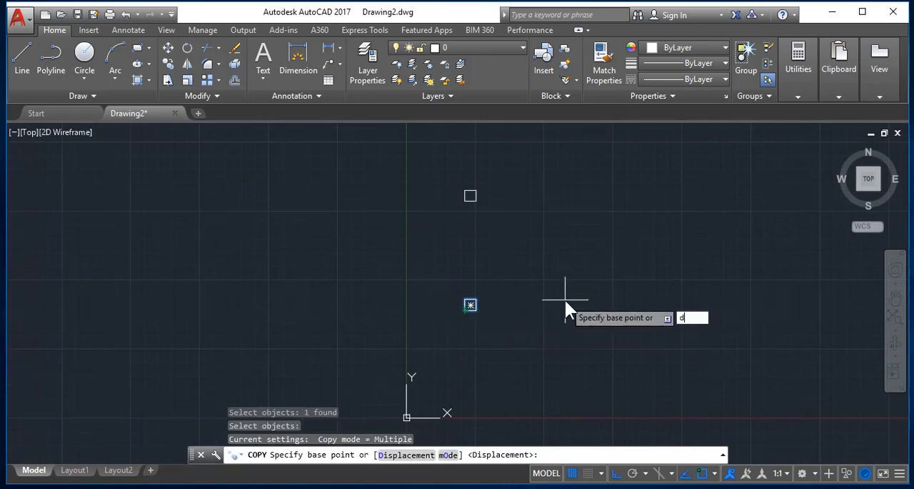
{"action": "key", "text": "Return"}
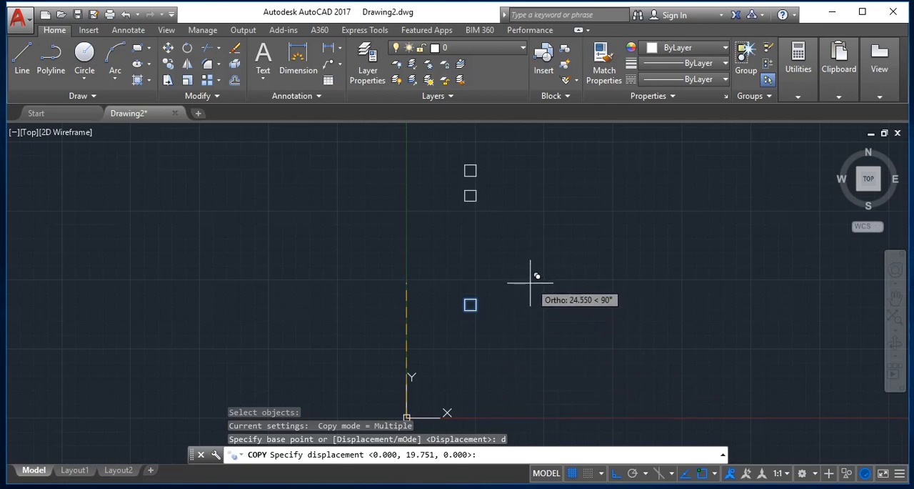
{"action": "key", "text": "Escape"}
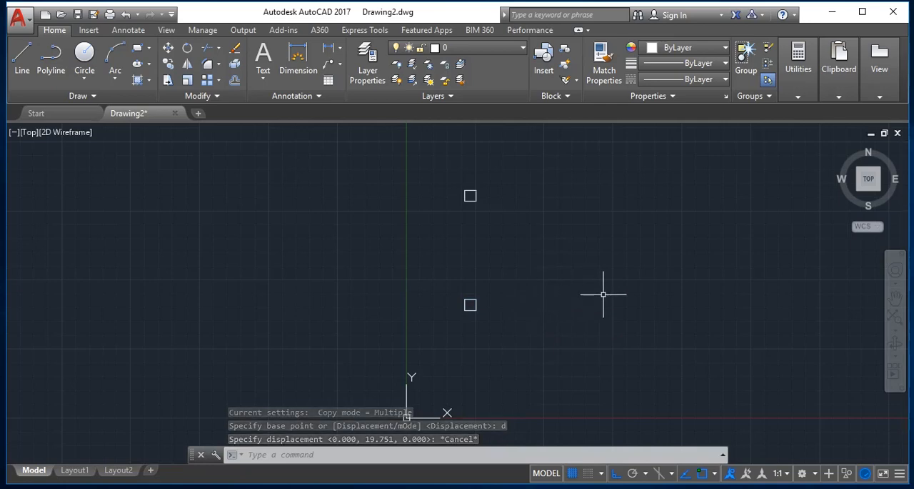
- Erase both squares and zoom the empty drawing to its extents
{"action": "key", "text": "ctrl+a"}
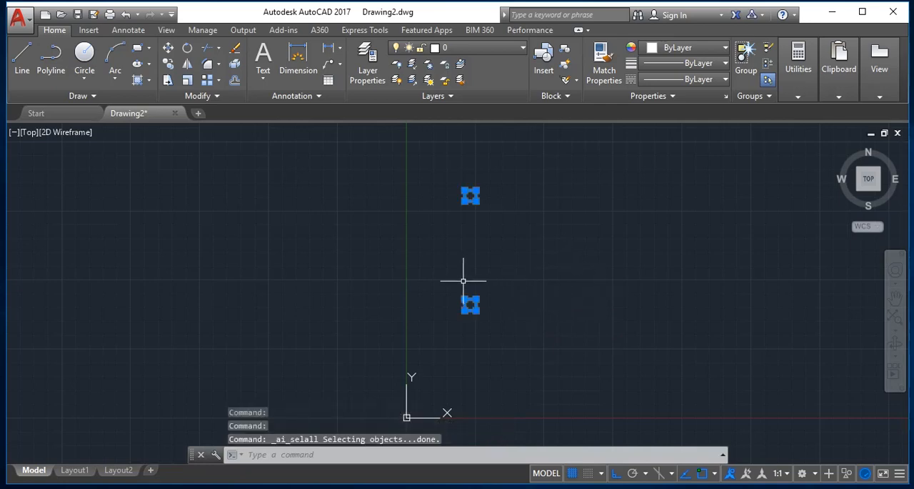
{"action": "key", "text": "Delete"}
{"action": "type", "text": "z"}
{"action": "key", "text": "Return"}
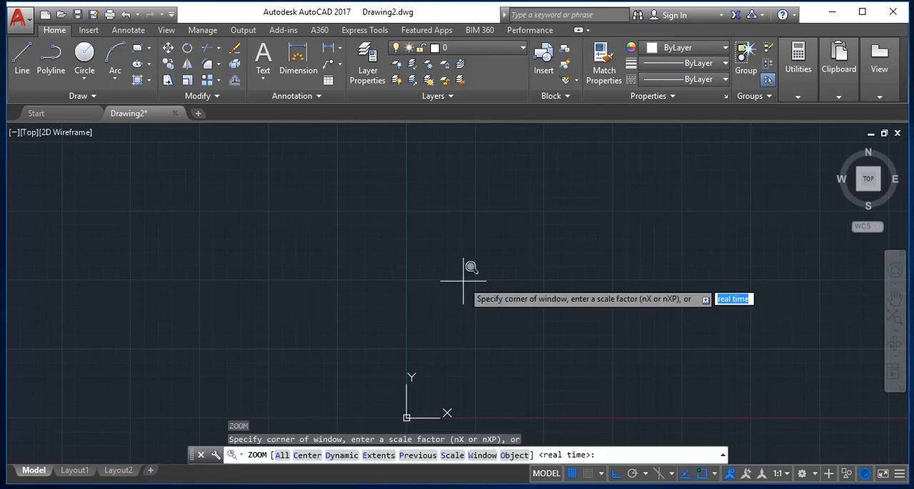
{"action": "scroll", "coordinate": [463, 281], "scroll_direction": "up", "scroll_amount": 6}
{"action": "type", "text": "e"}
{"action": "key", "text": "Return"}
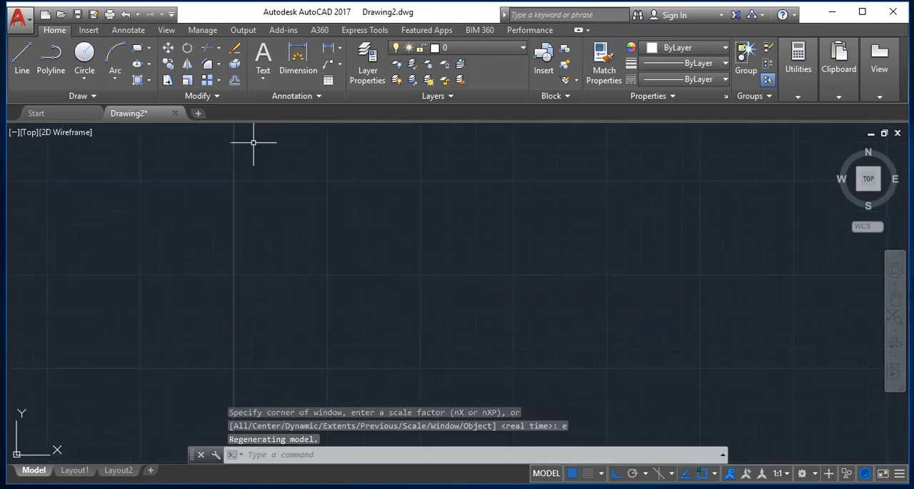
{"action": "key", "text": "Escape"}
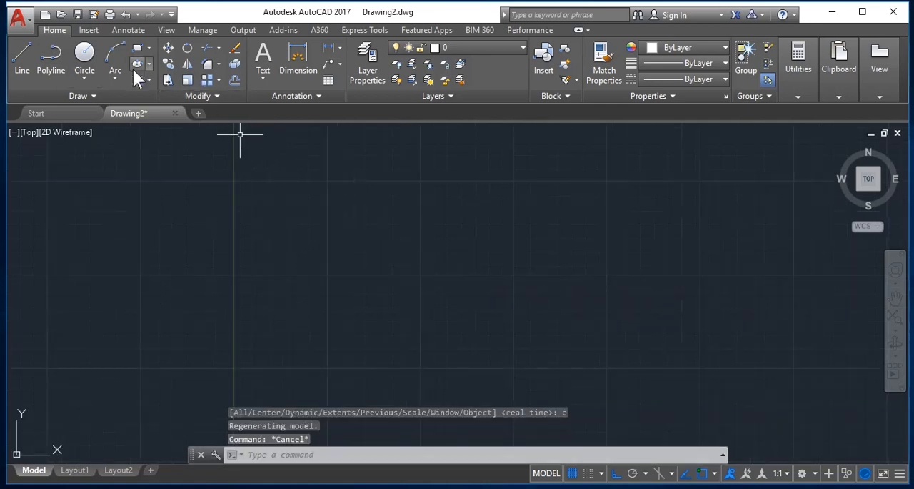
{"action": "left_click", "coordinate": [23, 56]}
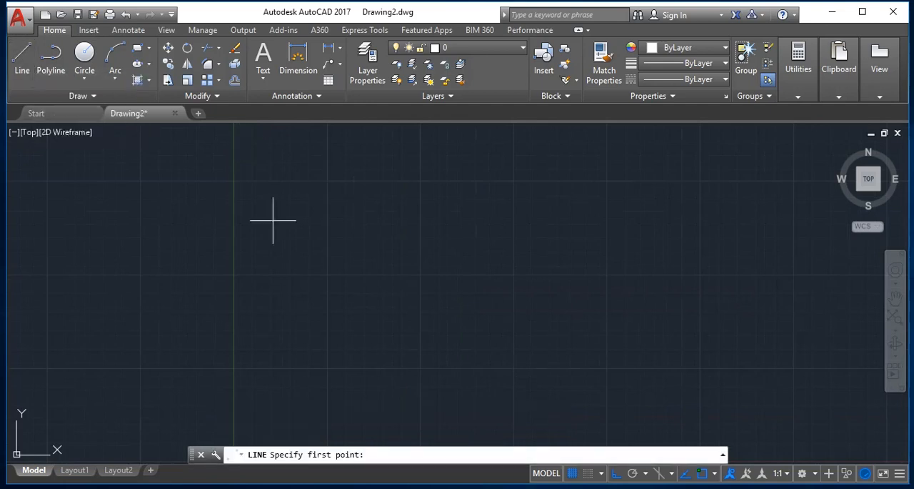
{"action": "left_click", "coordinate": [278, 234]}
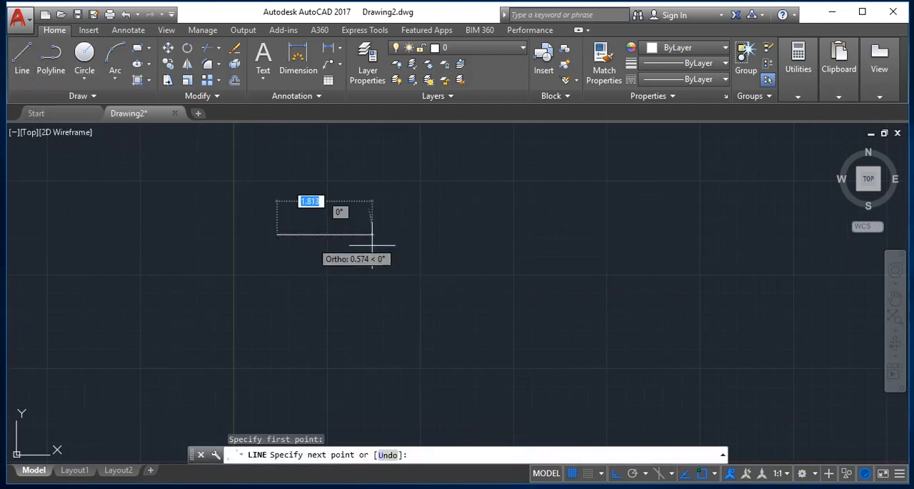
{"action": "left_click", "coordinate": [502, 234]}
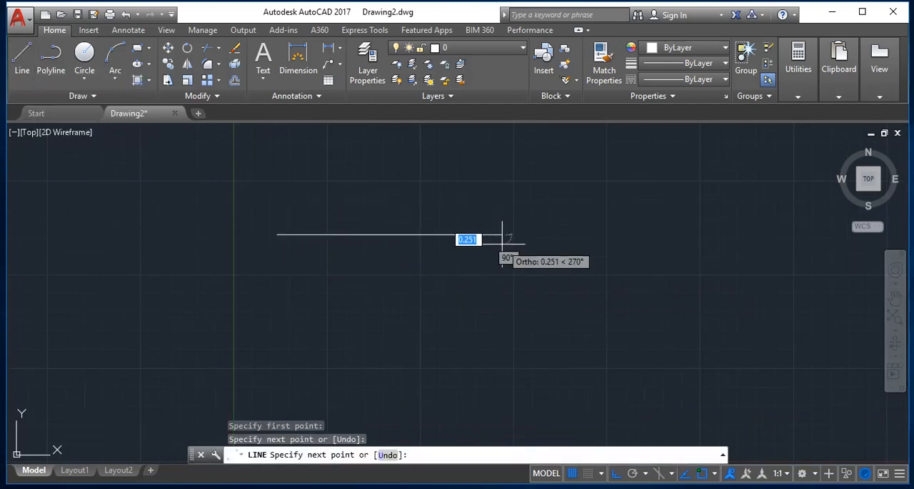
{"action": "left_click", "coordinate": [502, 366]}
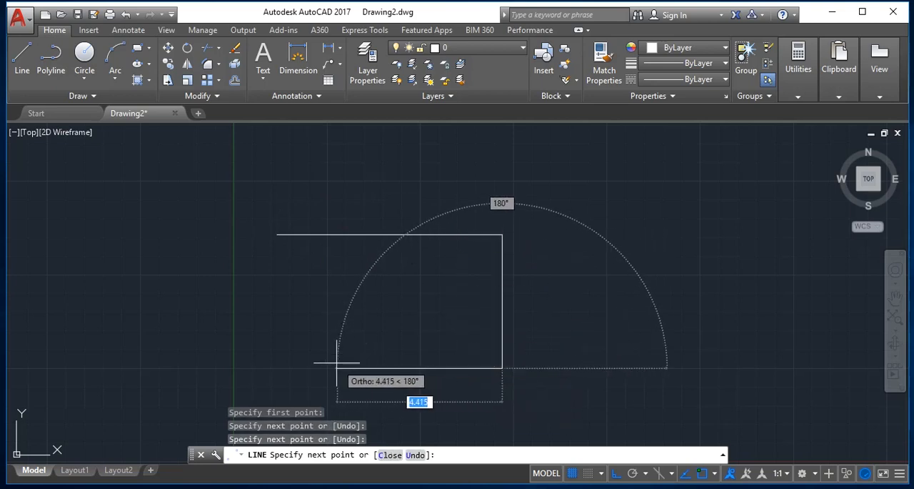
{"action": "left_click", "coordinate": [288, 367]}
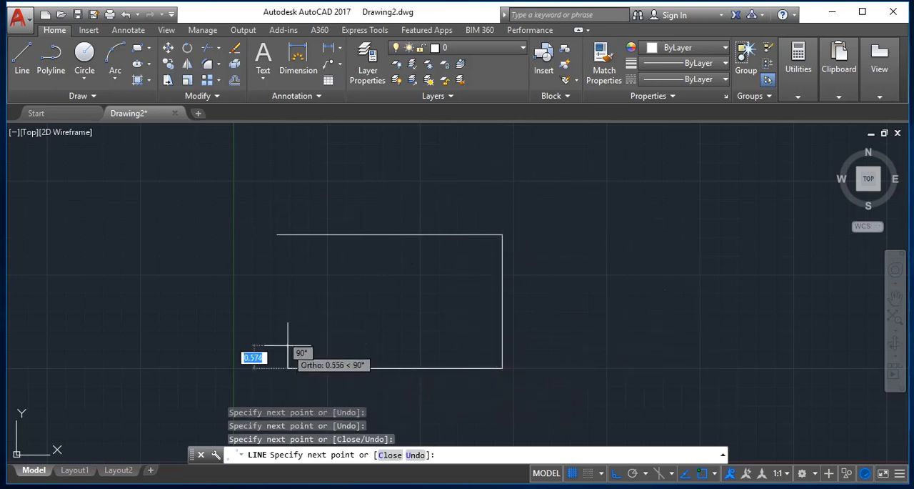
{"action": "key", "text": "Return"}
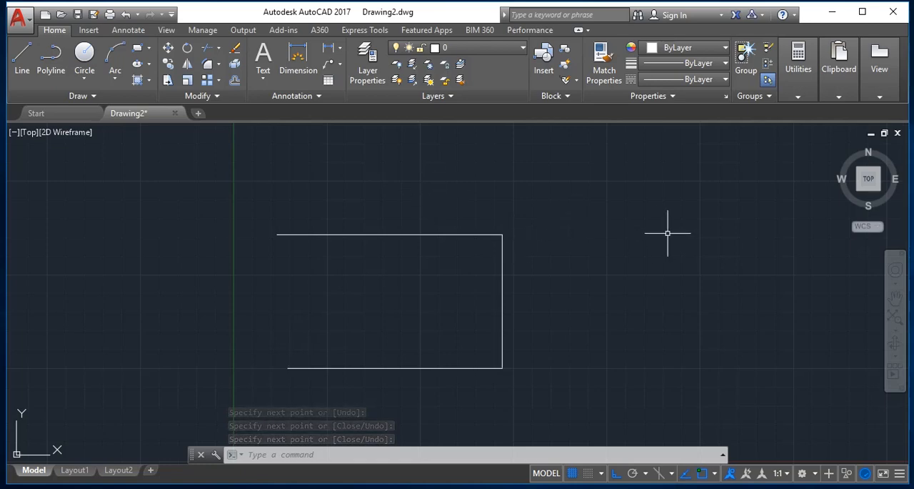
{"action": "key", "text": "Return"}
{"action": "key", "text": "ctrl+a"}
{"action": "key", "text": "Delete"}
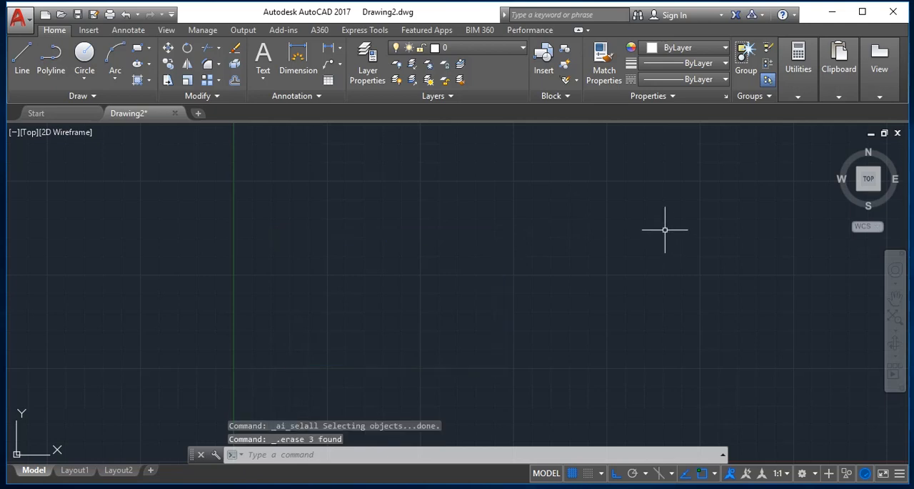
{"action": "key", "text": "Escape"}
- Draw a closed rectangle from lines, 4 units wide and 3 units high, just right of the Y axis
{"action": "type", "text": "l"}
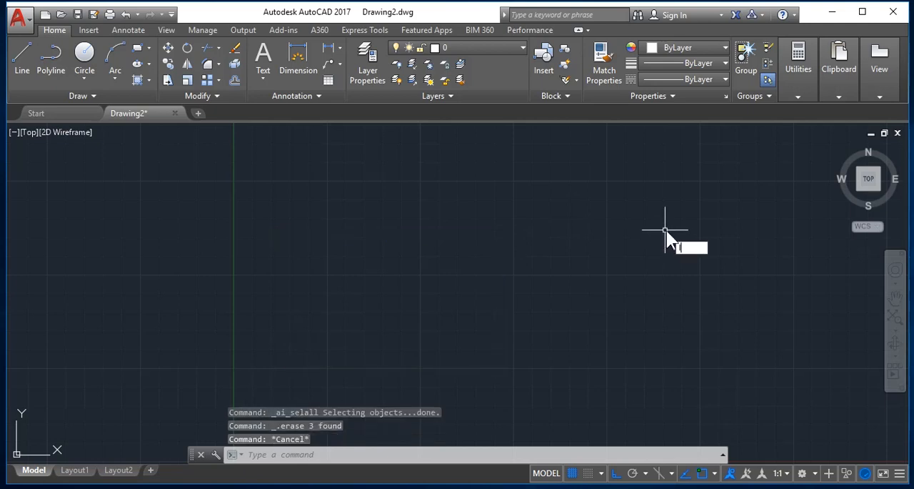
{"action": "key", "text": "Return"}
{"action": "left_click", "coordinate": [272, 229]}
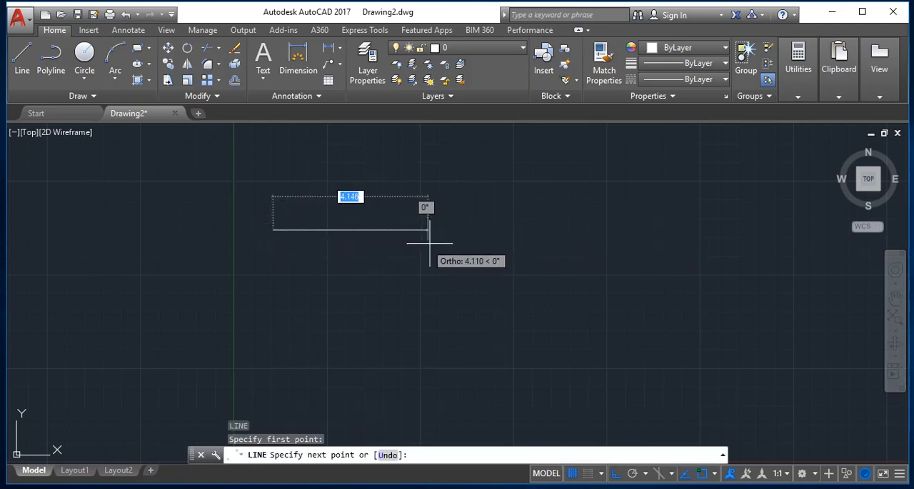
{"action": "type", "text": "4"}
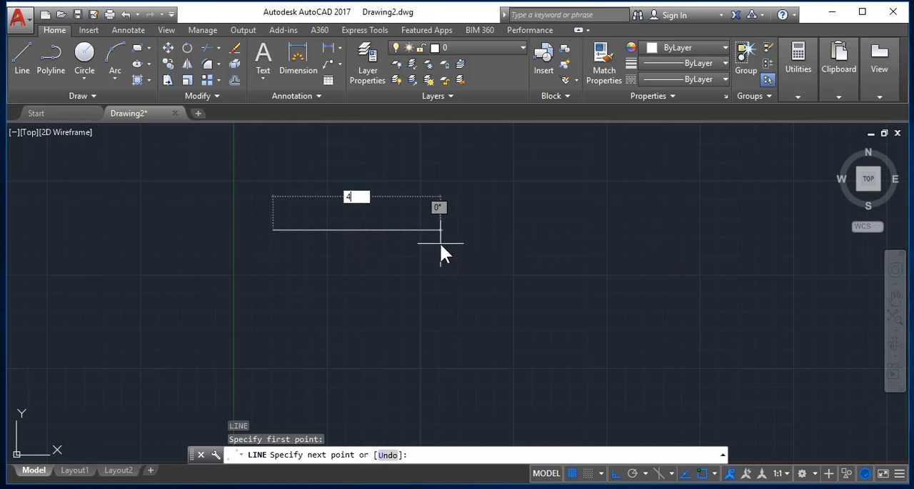
{"action": "key", "text": "Return"}
{"action": "type", "text": "3"}
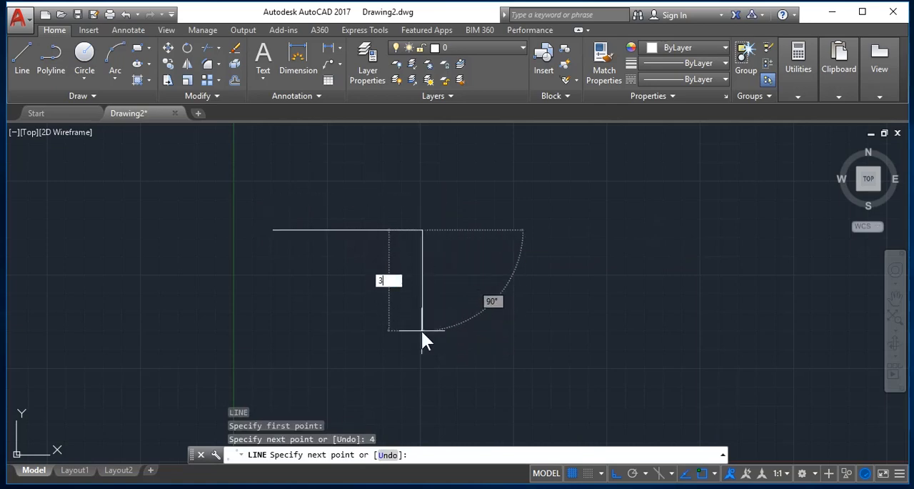
{"action": "key", "text": "Return"}
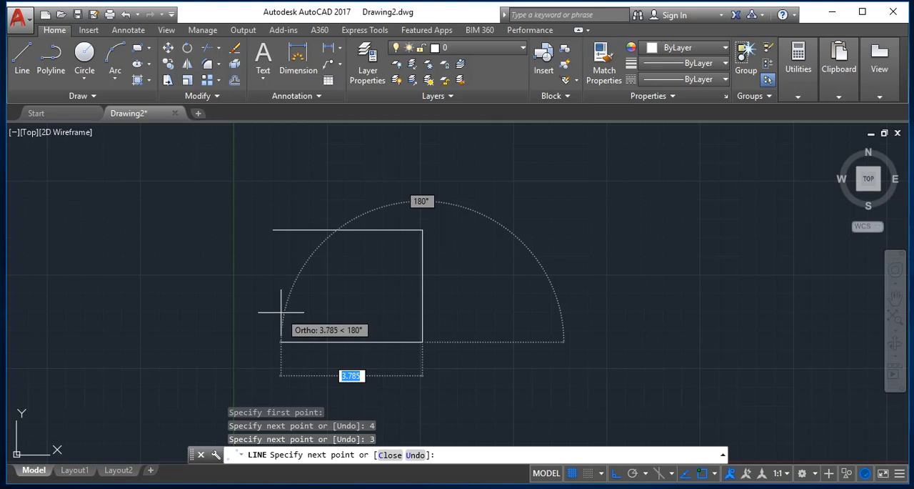
{"action": "type", "text": "4"}
{"action": "key", "text": "Return"}
{"action": "type", "text": "c"}
{"action": "key", "text": "Return"}
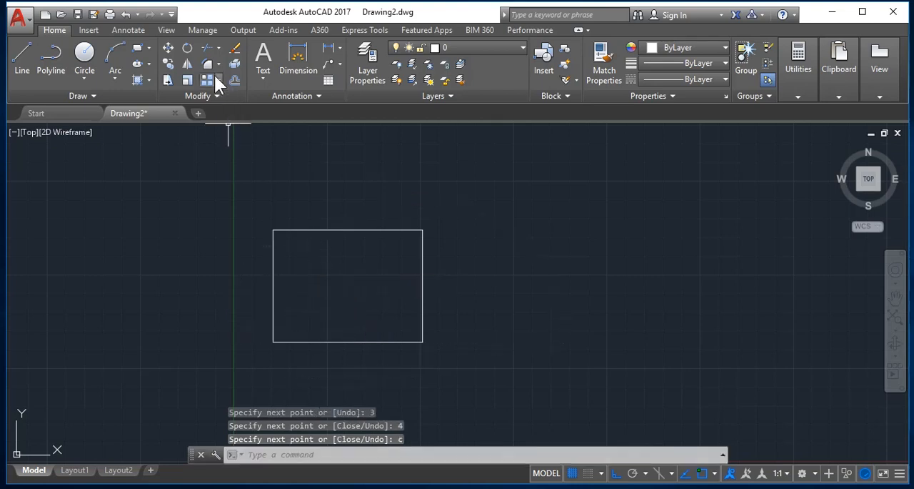
{"action": "key", "text": "Escape"}
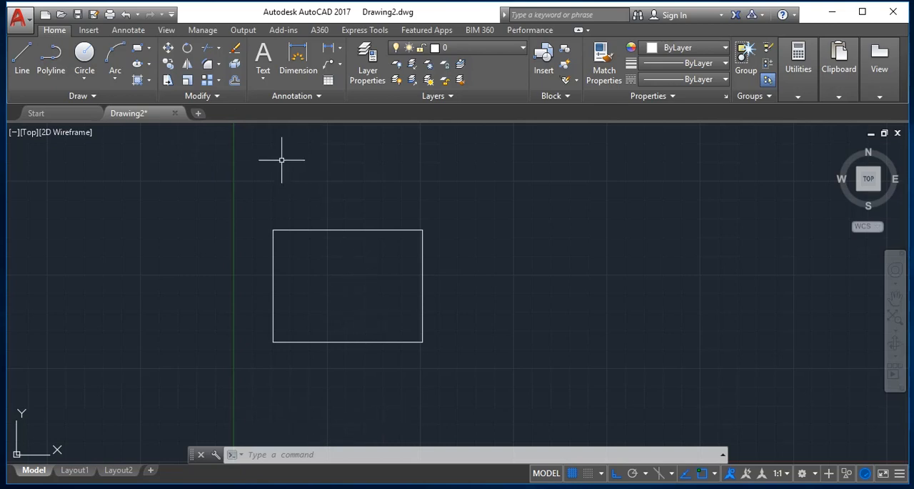
- Stretch the rectangle's top, bottom and right-hand lines 4 units to the right, using the lower-right corner as base point
{"action": "left_click", "coordinate": [170, 81]}
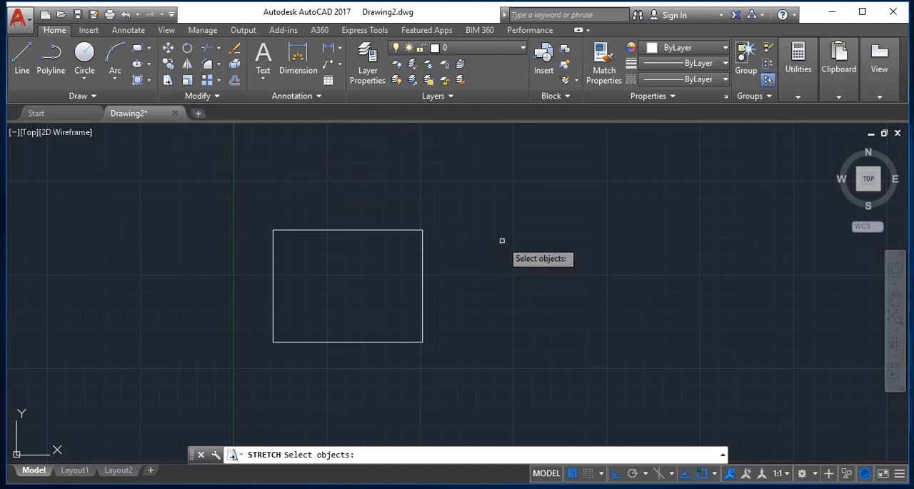
{"action": "mouse_move", "coordinate": [500, 227]}
{"action": "left_mouse_down"}
{"action": "mouse_move", "coordinate": [486, 224]}
{"action": "mouse_move", "coordinate": [420, 280]}
{"action": "mouse_move", "coordinate": [445, 336]}
{"action": "mouse_move", "coordinate": [431, 367]}
{"action": "mouse_move", "coordinate": [407, 231]}
{"action": "mouse_move", "coordinate": [439, 218]}
{"action": "mouse_move", "coordinate": [423, 247]}
{"action": "left_mouse_up"}
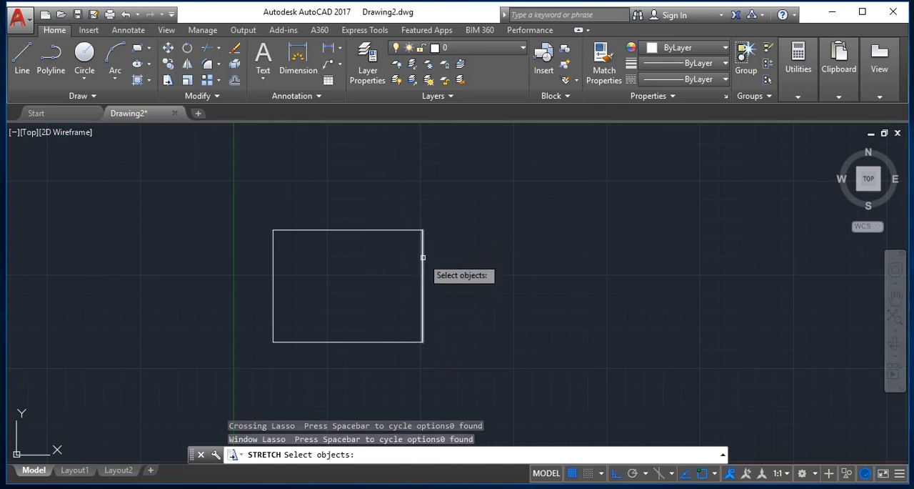
{"action": "left_click", "coordinate": [422, 257]}
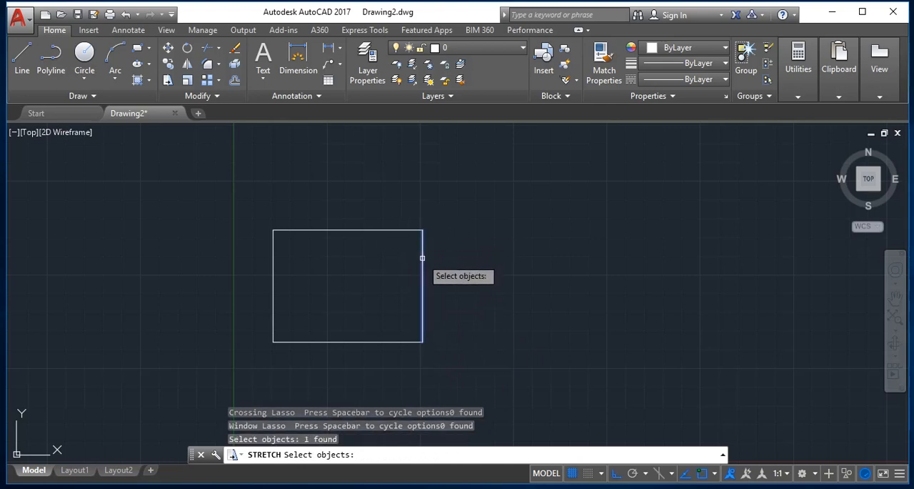
{"action": "left_click", "coordinate": [392, 231]}
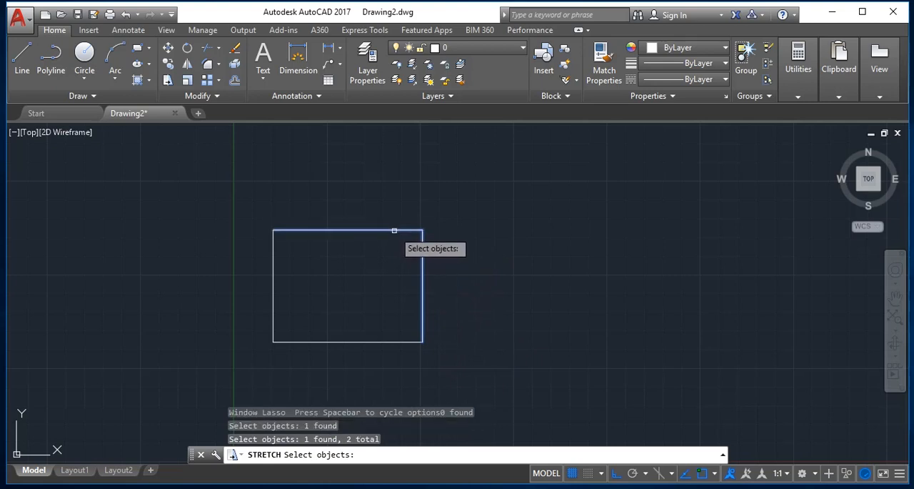
{"action": "left_click", "coordinate": [398, 342]}
{"action": "key", "text": "Return"}
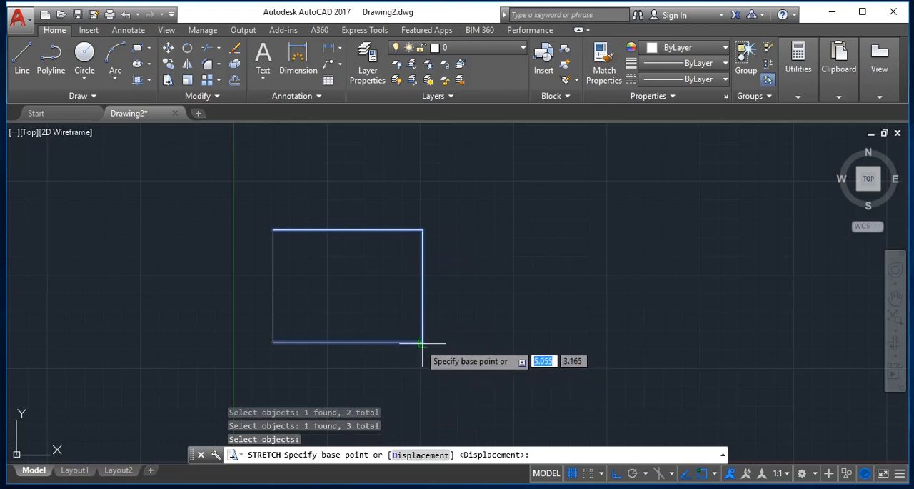
{"action": "left_click", "coordinate": [422, 342]}
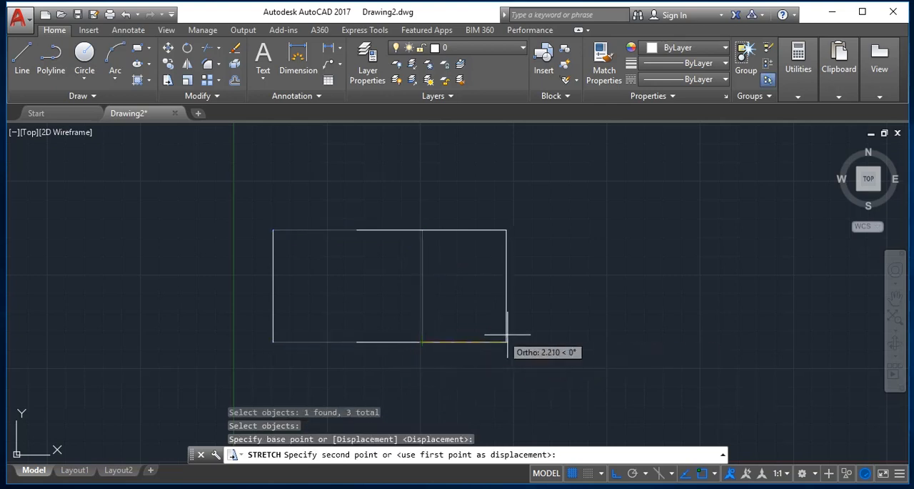
{"action": "type", "text": "4"}
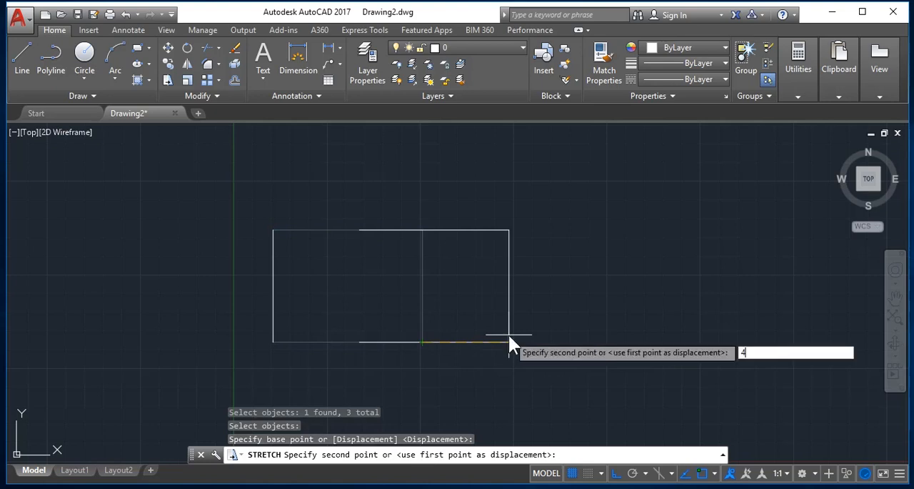
{"action": "key", "text": "Return"}
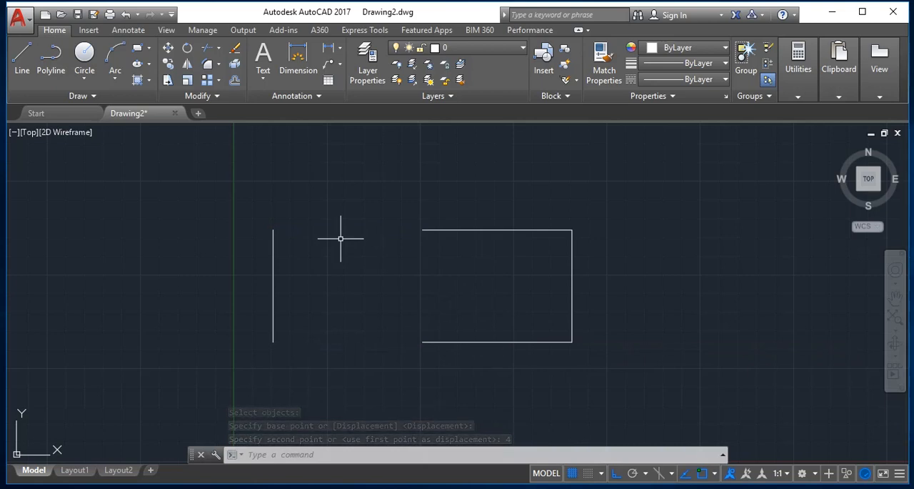
- Extend the top and bottom lines to the left vertical line, with all objects as boundary edges, to close the rectangle
{"action": "type", "text": "ex"}
{"action": "key", "text": "Return"}
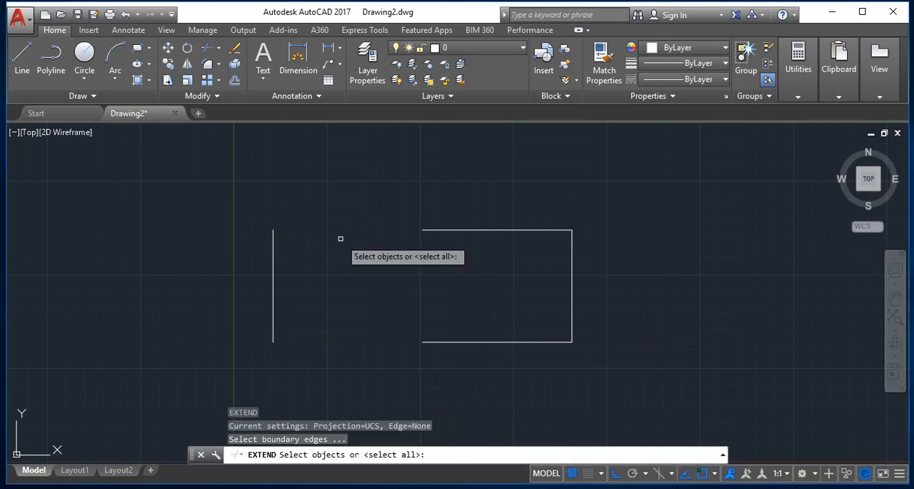
{"action": "key", "text": "Return"}
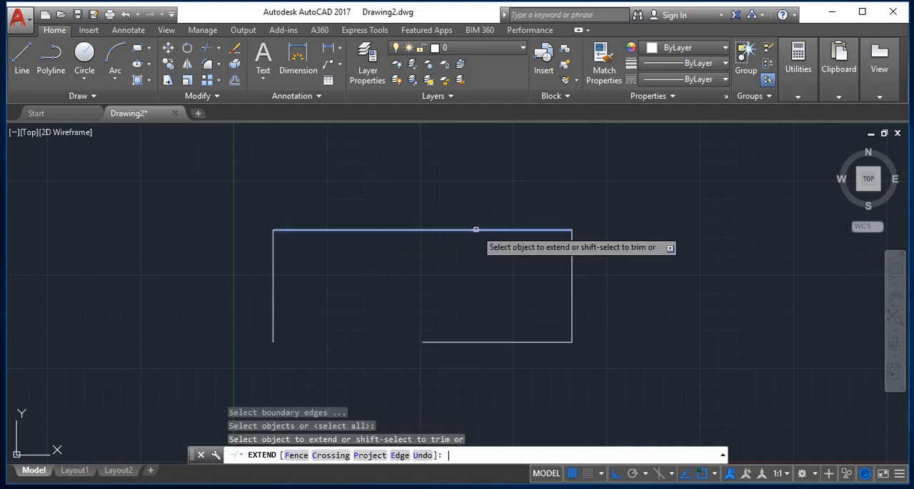
{"action": "left_click", "coordinate": [461, 341]}
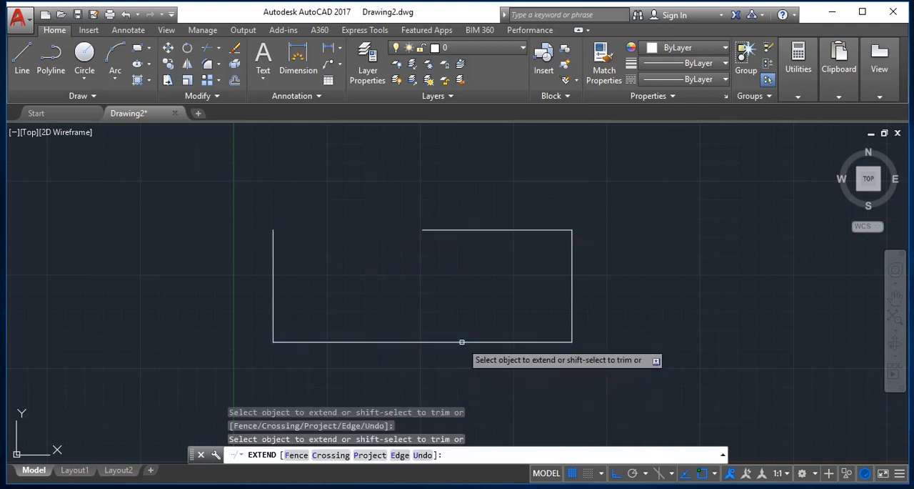
{"action": "left_click", "coordinate": [445, 230]}
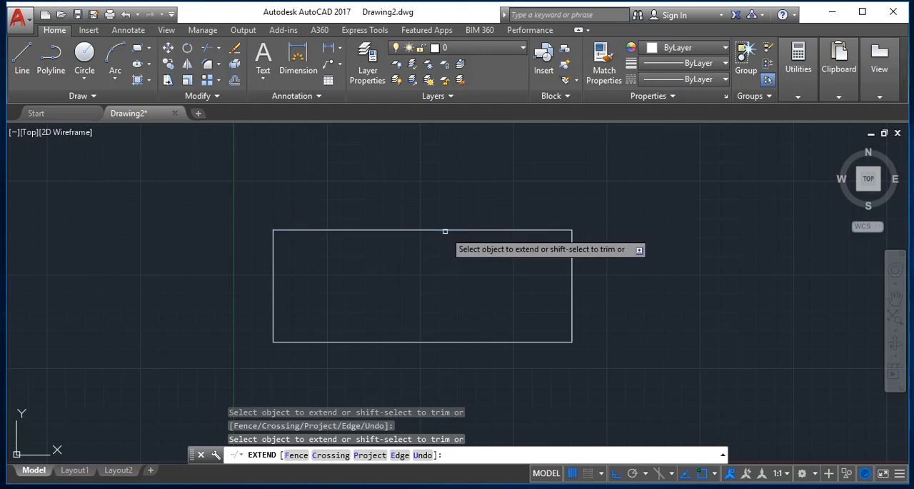
{"action": "key", "text": "Escape"}
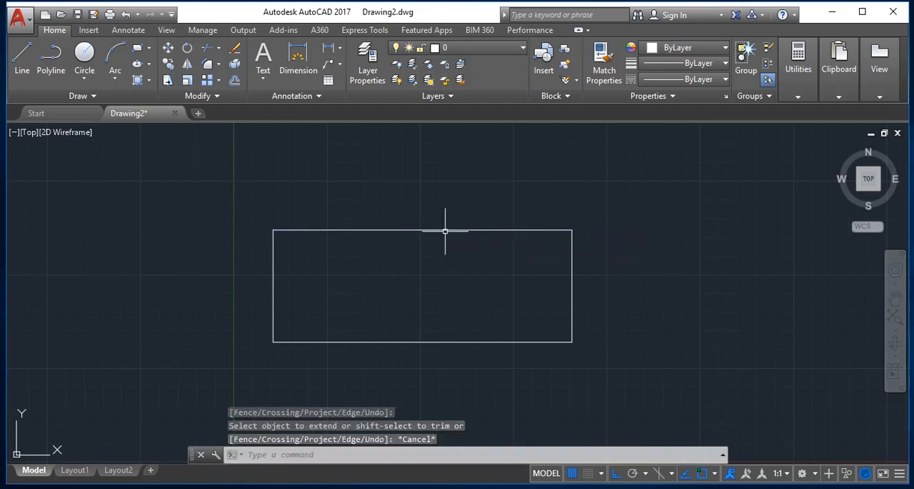
- Erase everything and draw a new rectangle just right of the Y axis, about 3.3 units wide, with the Rectangle command
{"action": "key", "text": "ctrl+a"}
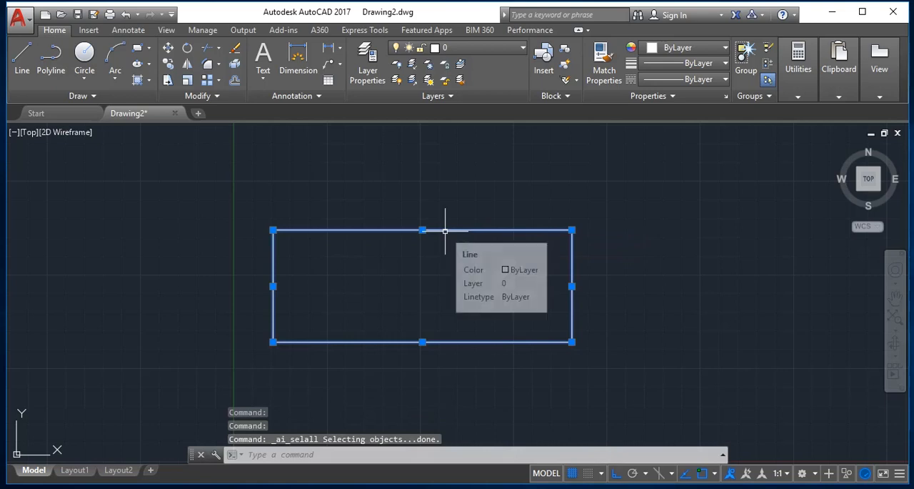
{"action": "key", "text": "Delete"}
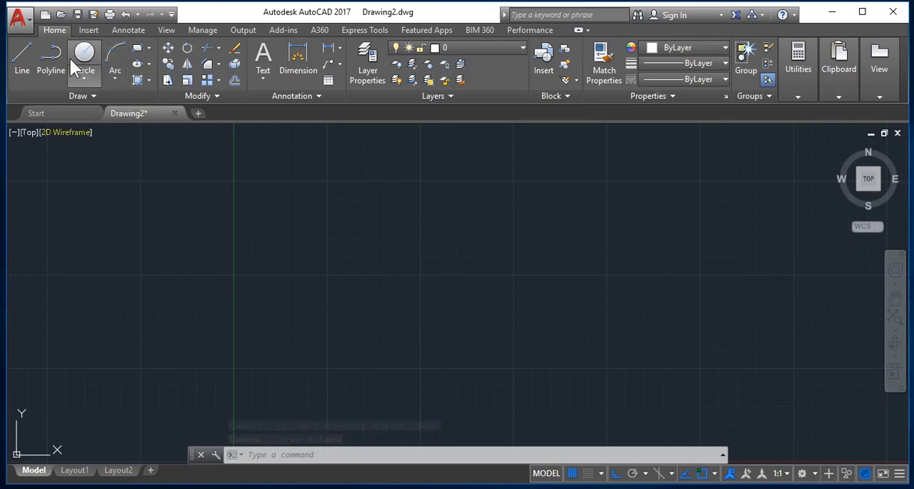
{"action": "left_click", "coordinate": [139, 50]}
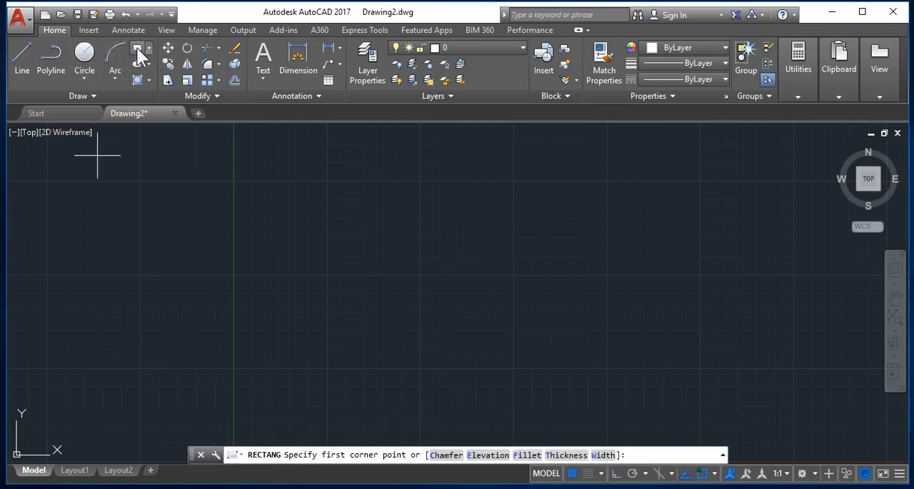
{"action": "left_click", "coordinate": [297, 211]}
{"action": "left_click", "coordinate": [421, 300]}
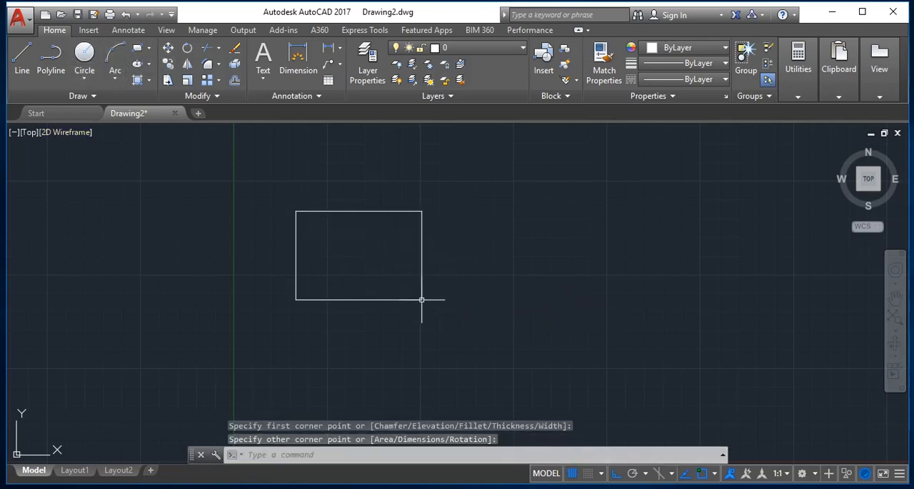
{"action": "left_click", "coordinate": [189, 50]}
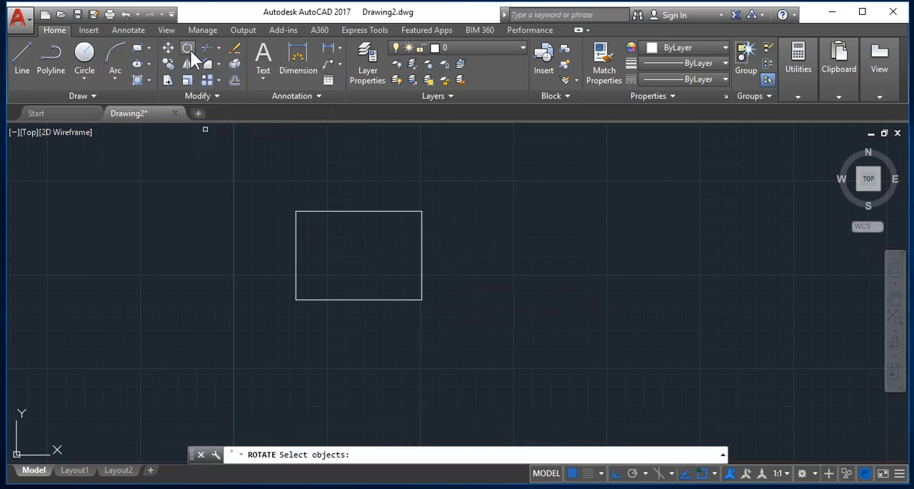
{"action": "left_click", "coordinate": [419, 208]}
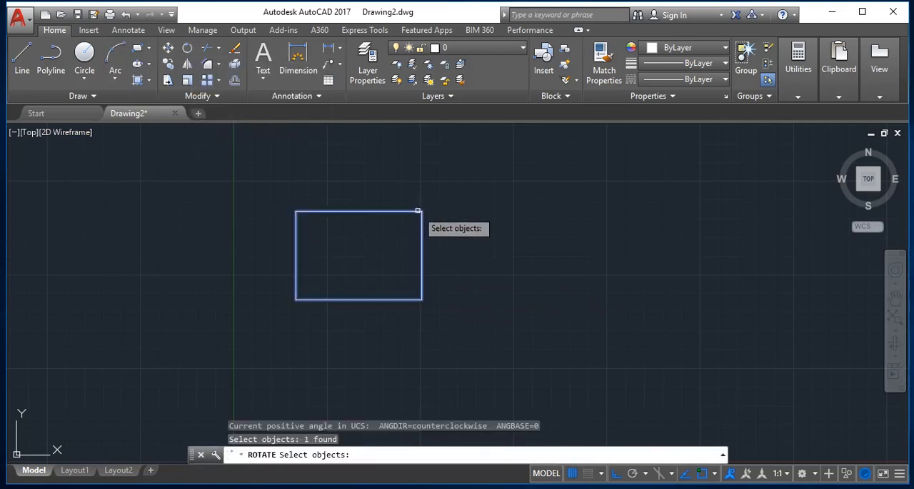
{"action": "key", "text": "Return"}
{"action": "left_click", "coordinate": [474, 251]}
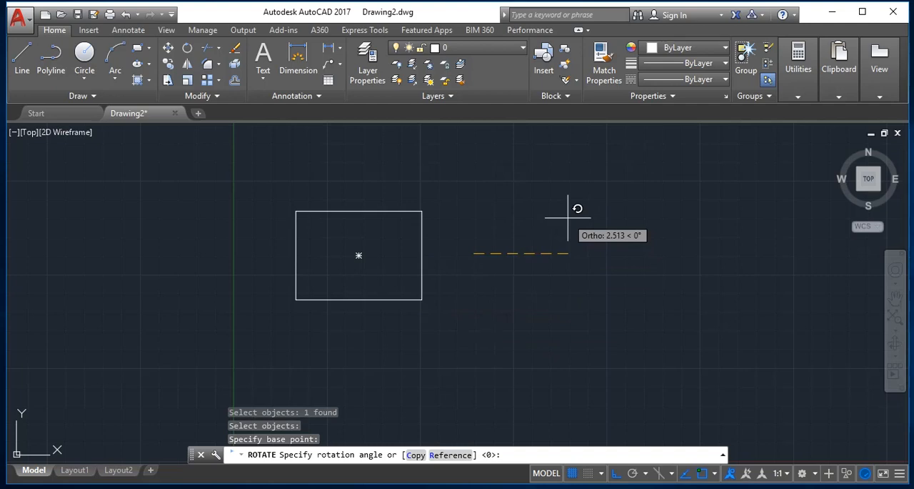
{"action": "key", "text": "Escape"}
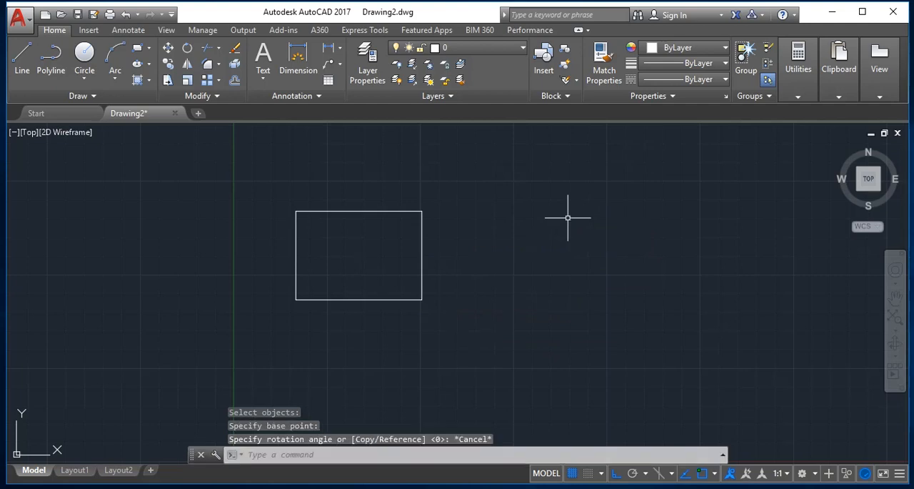
{"action": "key", "text": "Escape"}
- Stretch the rectangle's lower-right corner horizontally to the right, selecting it with a crossing lasso and using the upper-right corner as base point
{"action": "type", "text": "s"}
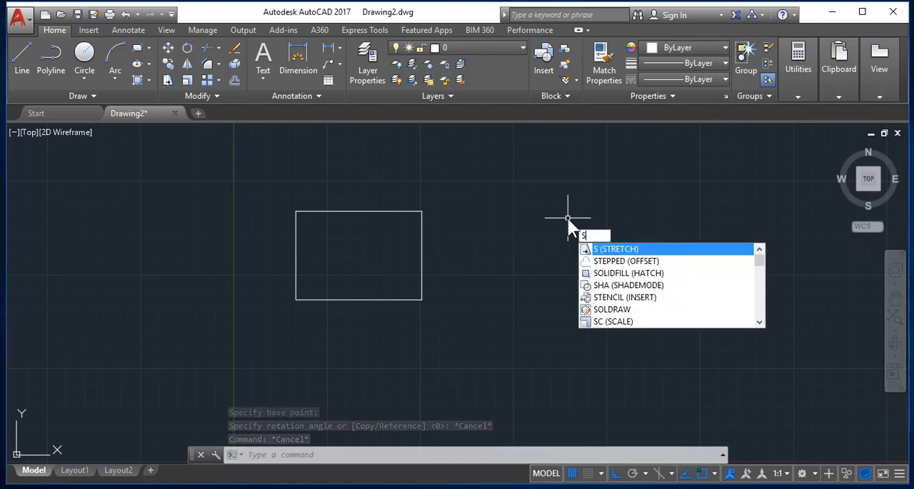
{"action": "key", "text": "Return"}
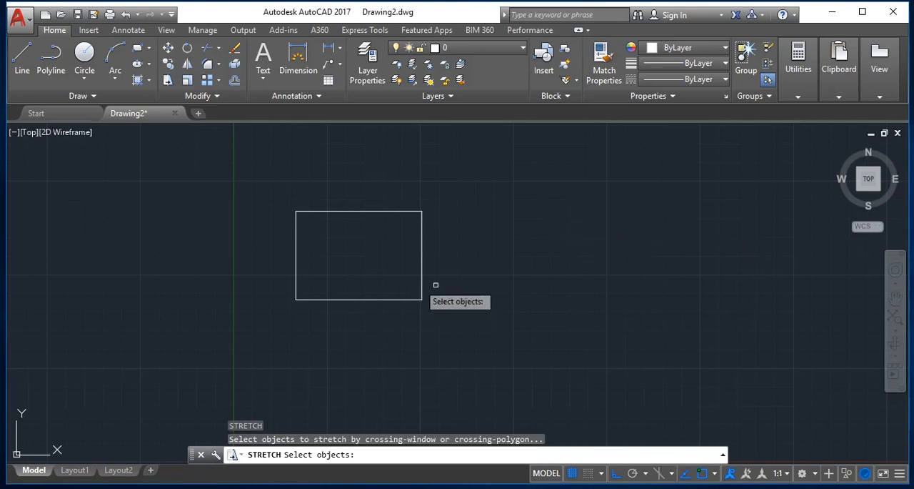
{"action": "mouse_move", "coordinate": [459, 328]}
{"action": "left_mouse_down"}
{"action": "mouse_move", "coordinate": [373, 207]}
{"action": "mouse_move", "coordinate": [402, 172]}
{"action": "mouse_move", "coordinate": [404, 184]}
{"action": "left_mouse_up"}
{"action": "key", "text": "Return"}
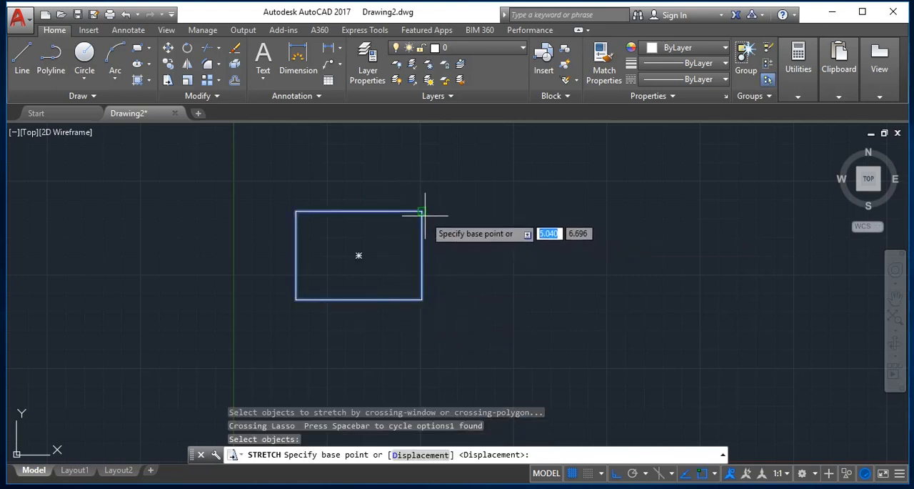
{"action": "left_click", "coordinate": [422, 211]}
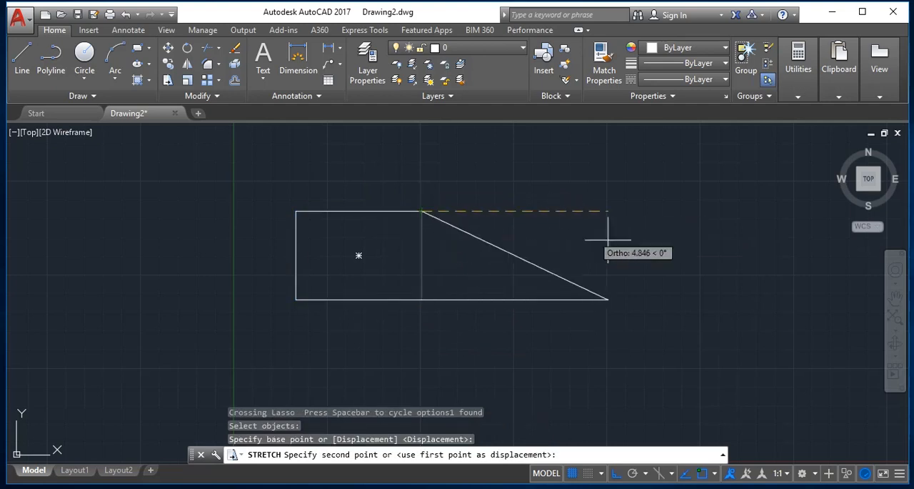
{"action": "left_click", "coordinate": [590, 239]}
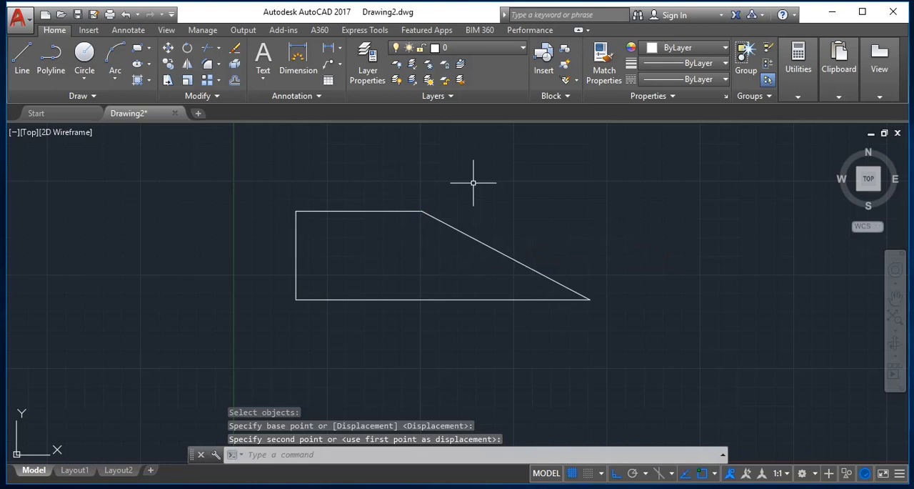
- Use Stretch on the individually picked shape to shift it about 2.5 units right, with its upper-right corner as base point
{"action": "key", "text": "Return"}
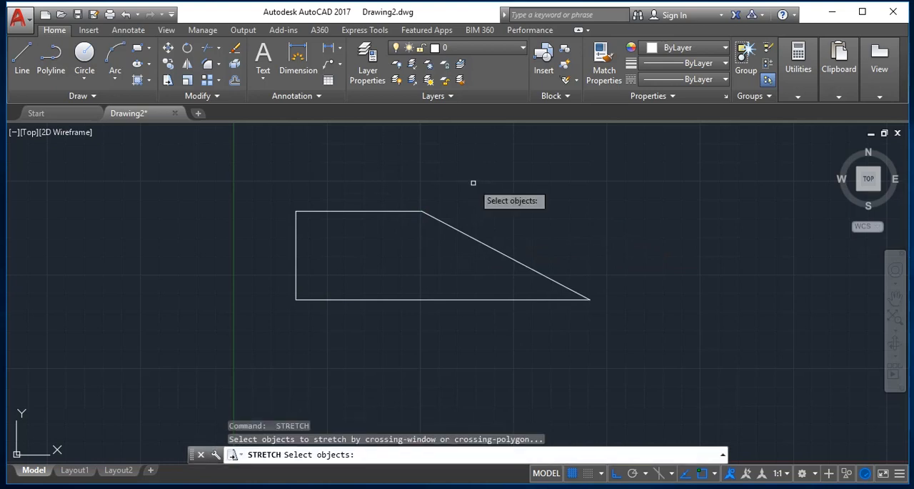
{"action": "left_click", "coordinate": [420, 212]}
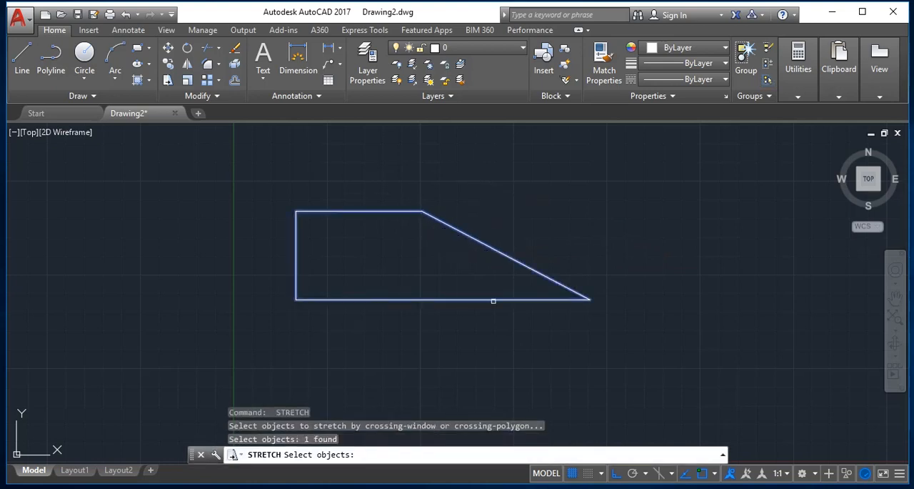
{"action": "key", "text": "Return"}
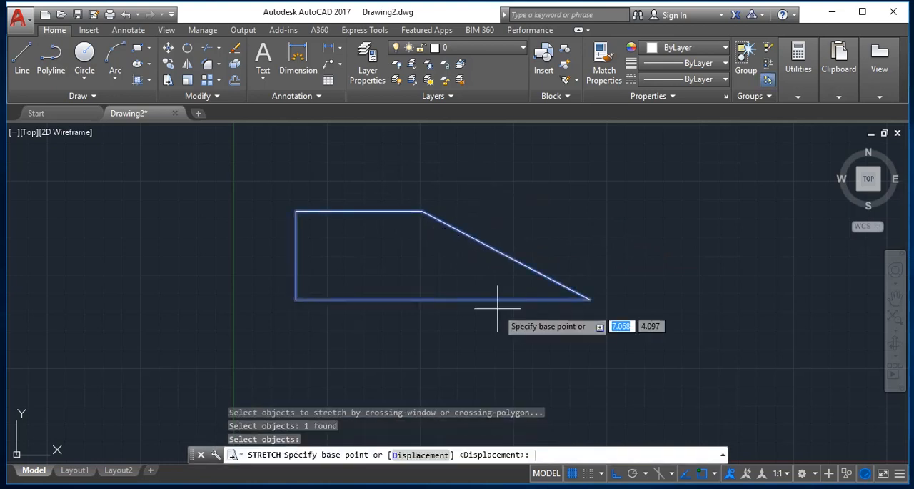
{"action": "left_click", "coordinate": [421, 212]}
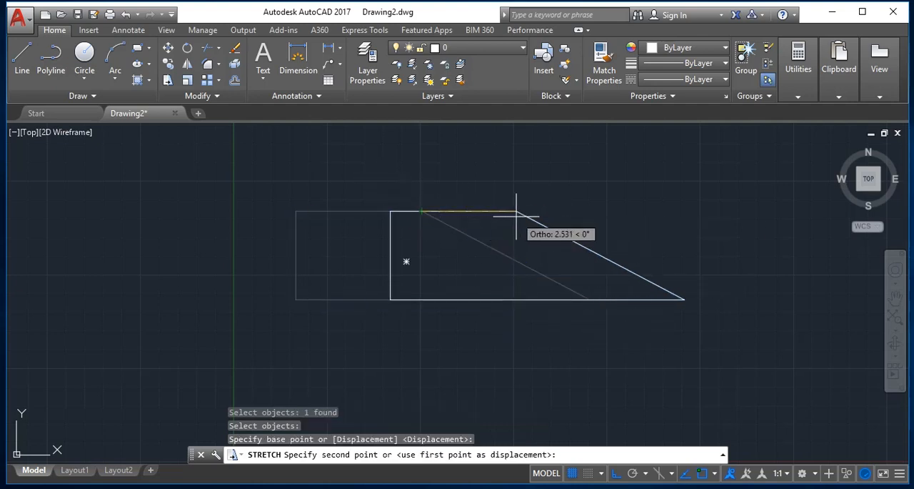
{"action": "left_click", "coordinate": [516, 215]}
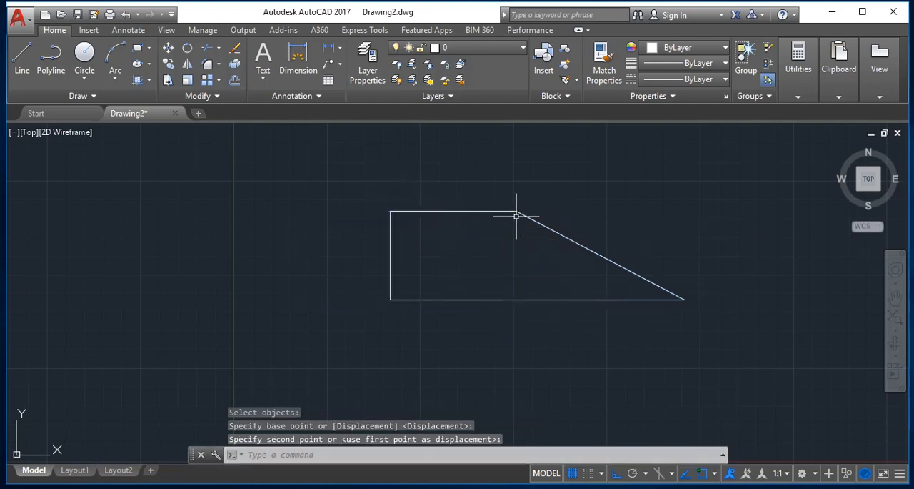
- Turn Ortho off during the Rotate command and rotate the shape 90 degrees about its lower-left corner
{"action": "left_click", "coordinate": [188, 48]}
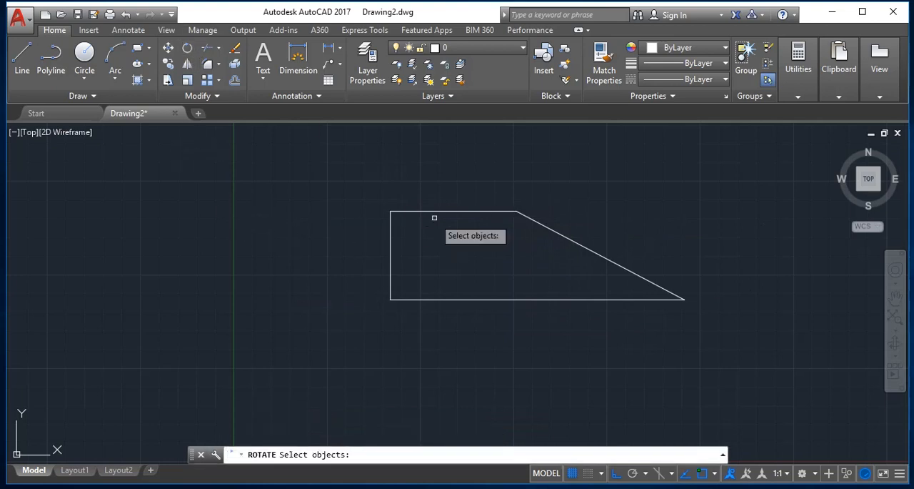
{"action": "left_click", "coordinate": [444, 213]}
{"action": "left_click", "coordinate": [396, 190]}
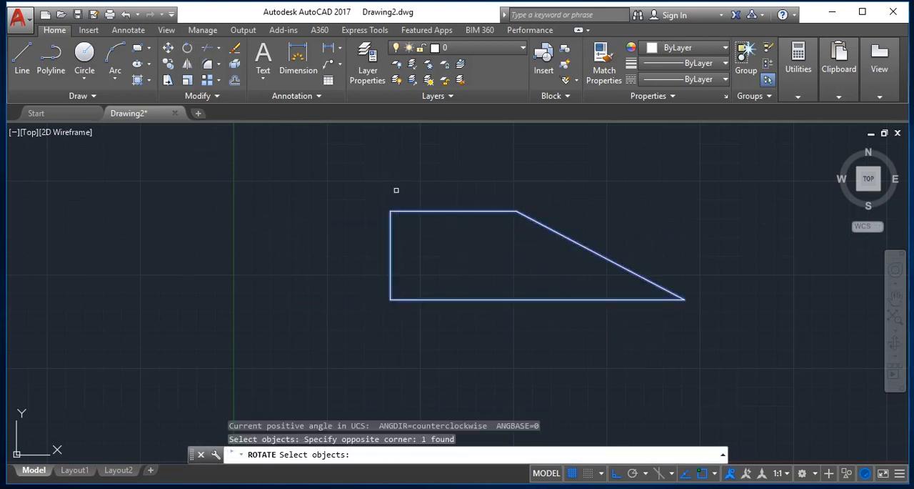
{"action": "key", "text": "Return"}
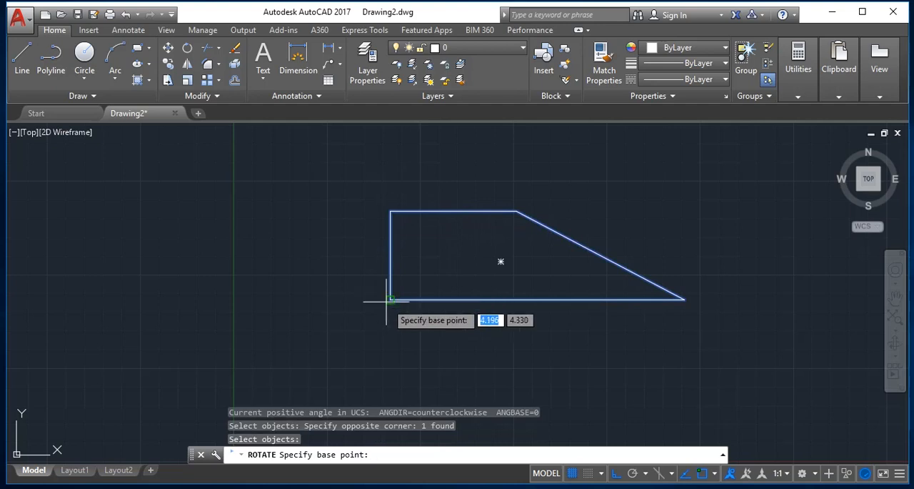
{"action": "left_click", "coordinate": [390, 299]}
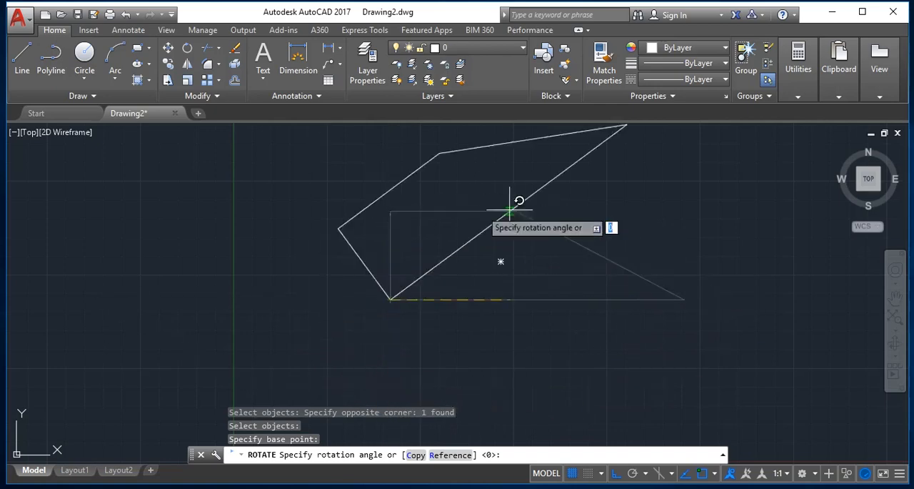
{"action": "key", "text": "F8"}
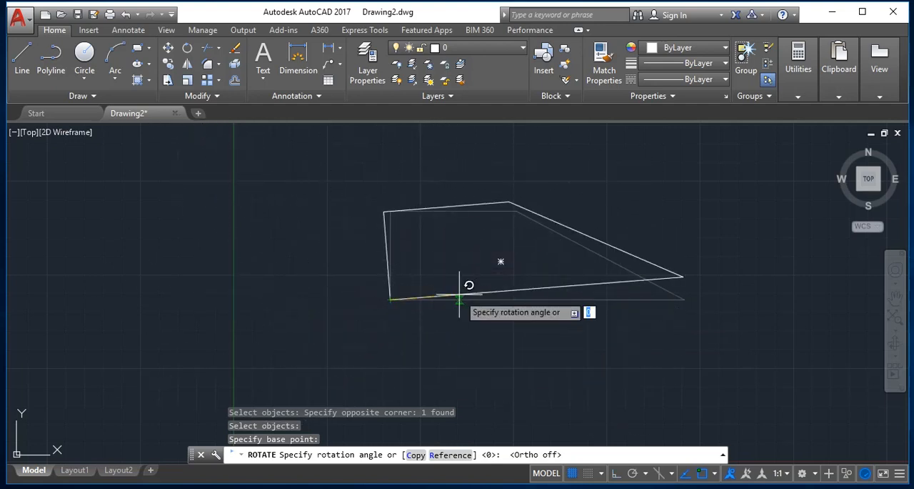
{"action": "type", "text": "90"}
{"action": "key", "text": "Return"}
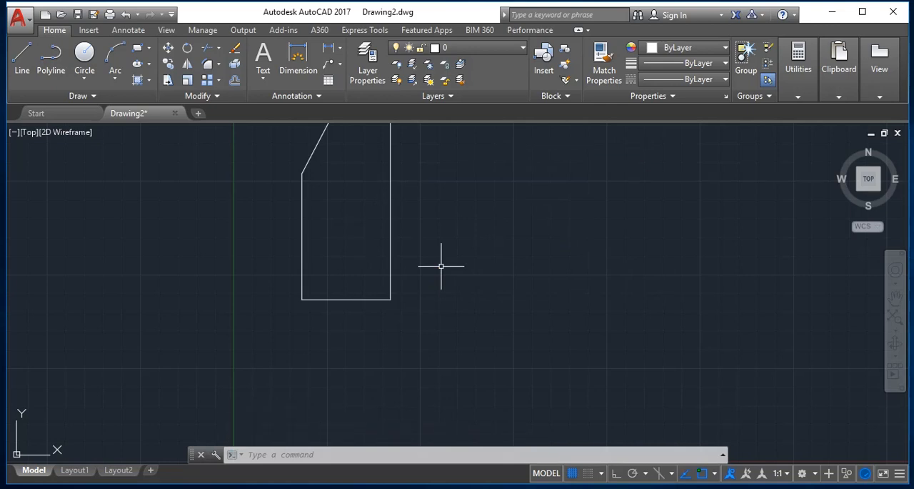
- Select everything in the drawing
{"action": "key", "text": "ctrl+a"}
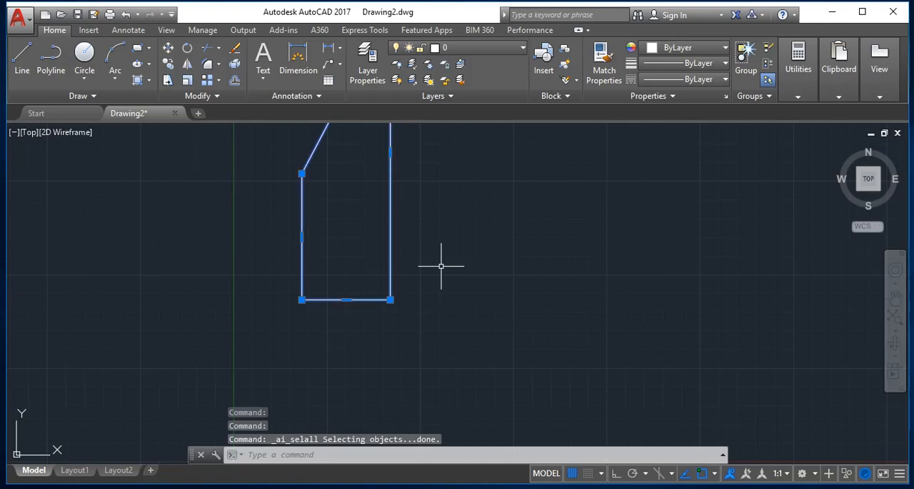